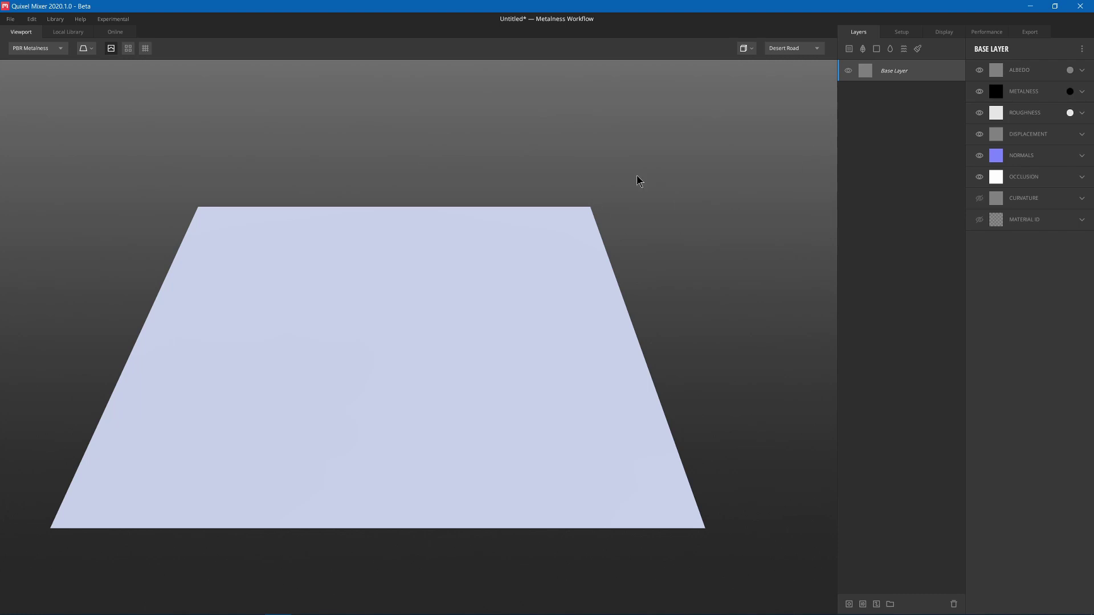
Step: Add the Rough Marble 2X2 M surface from the Local Library as a new layer
click(849, 49)
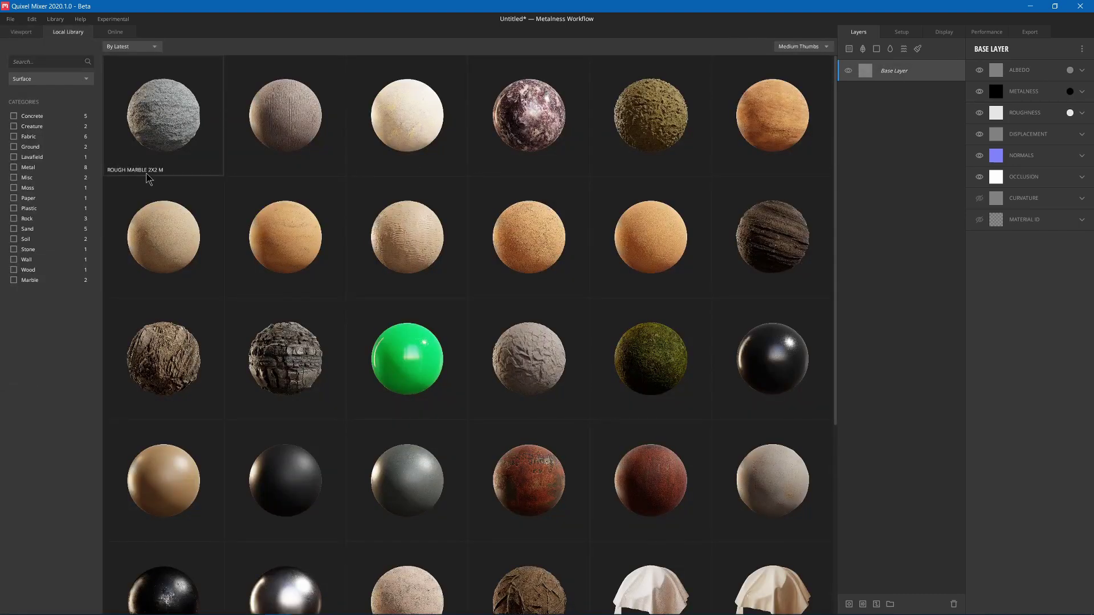
click(108, 32)
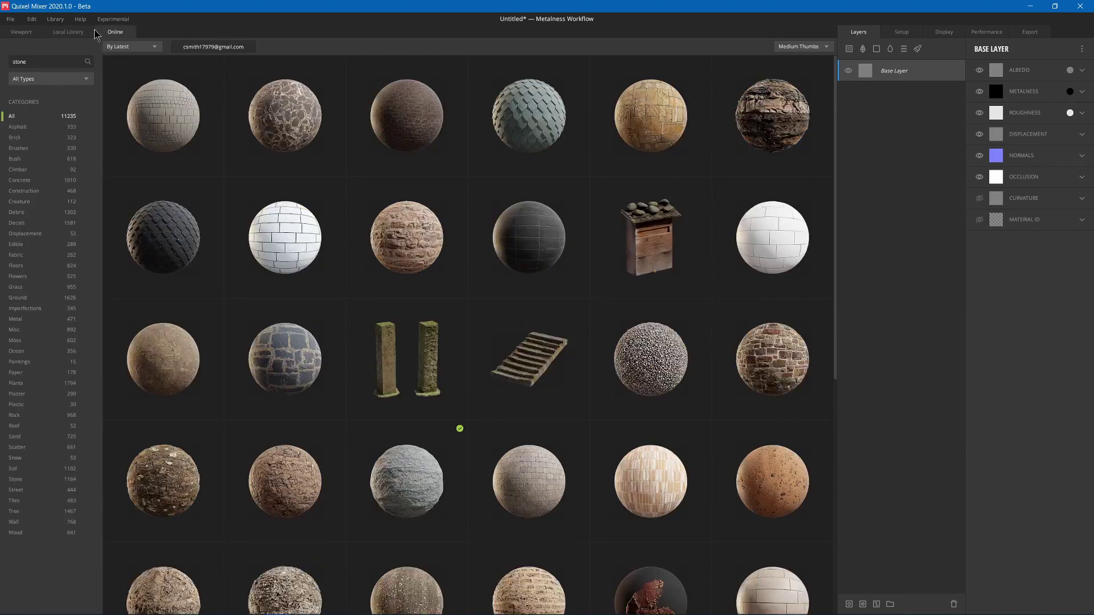
click(75, 33)
click(155, 103)
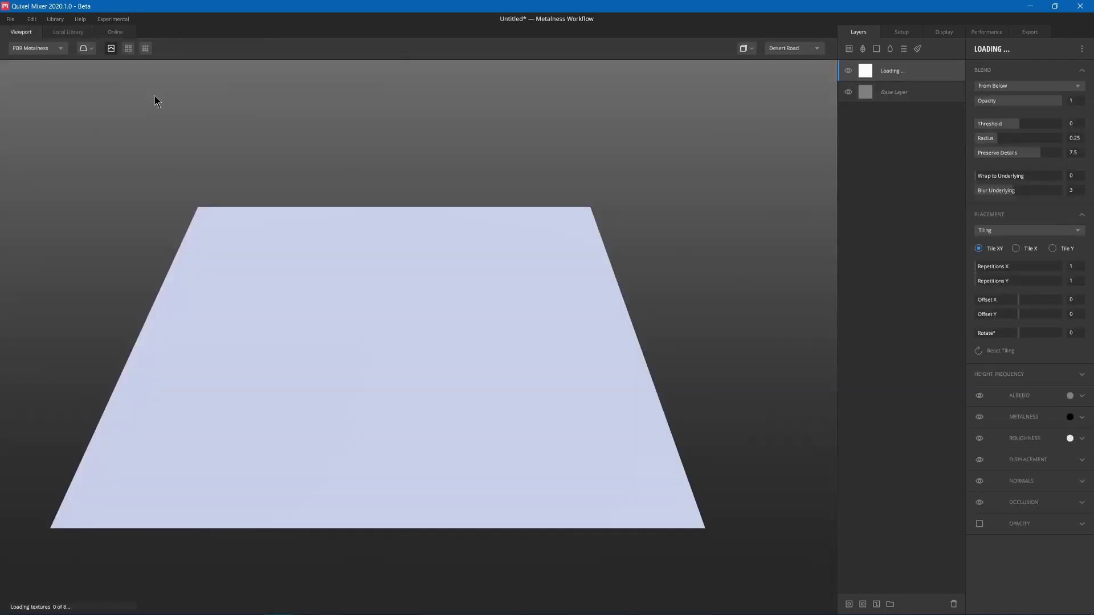
Step: Hide the Base Layer and tint the marble's albedo dark grey (494B49)
click(849, 91)
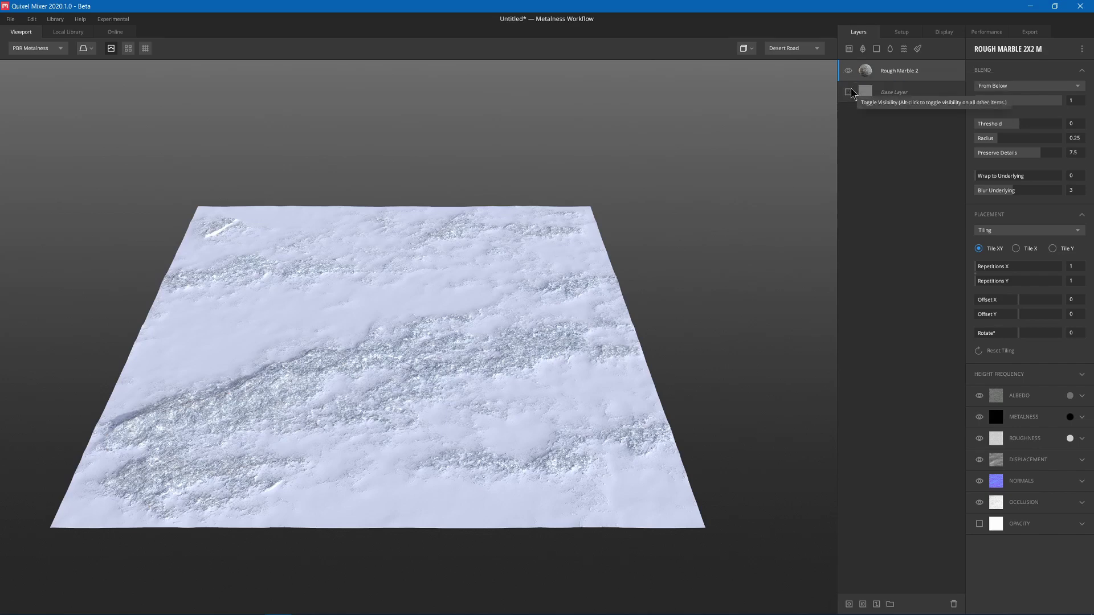
click(1069, 397)
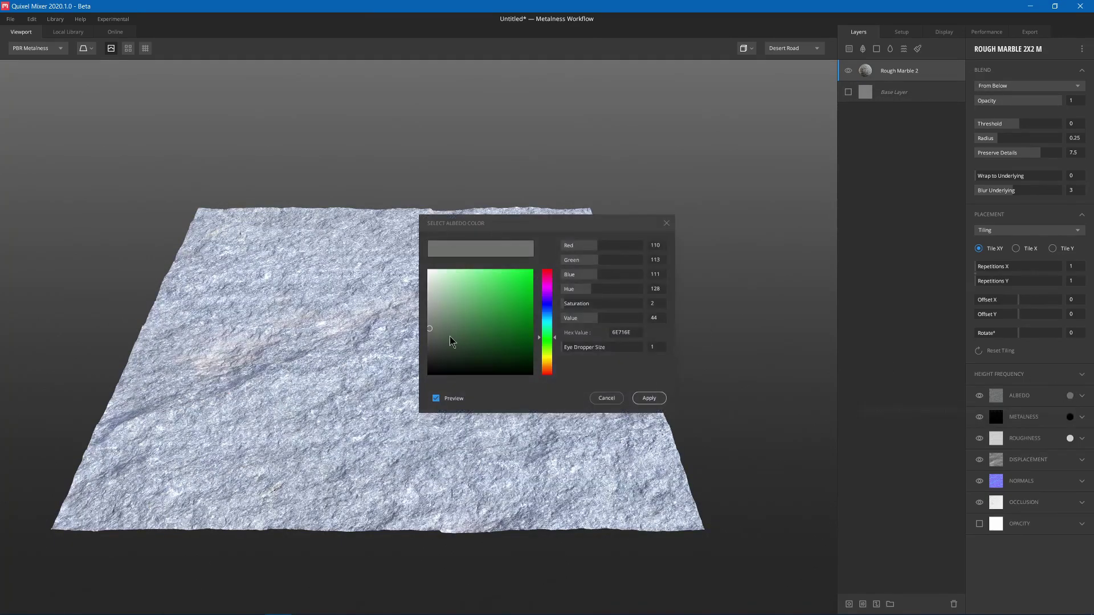
click(430, 346)
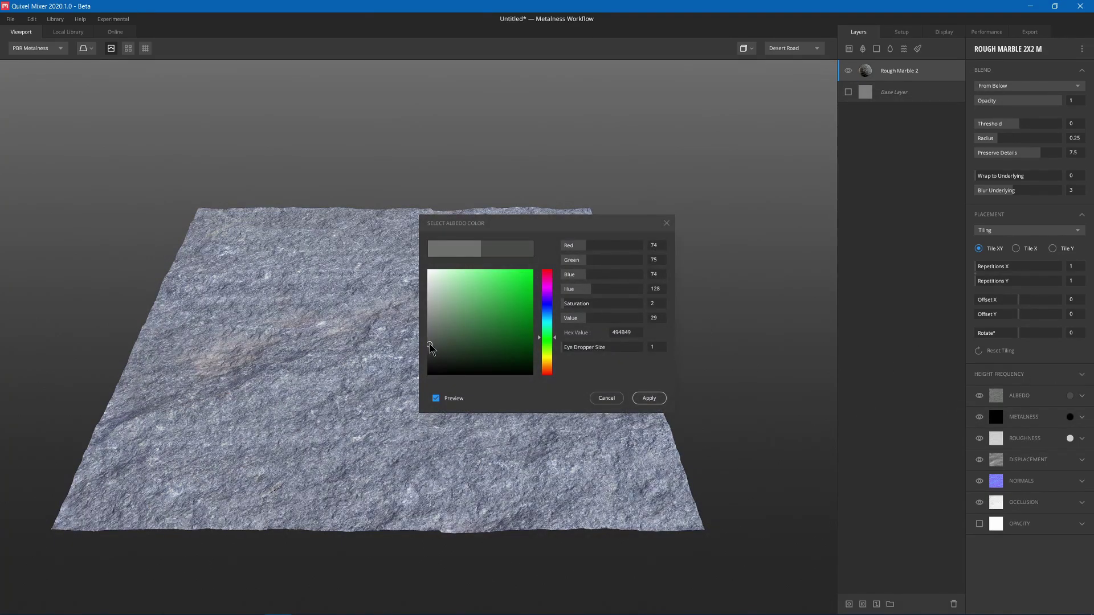
click(649, 398)
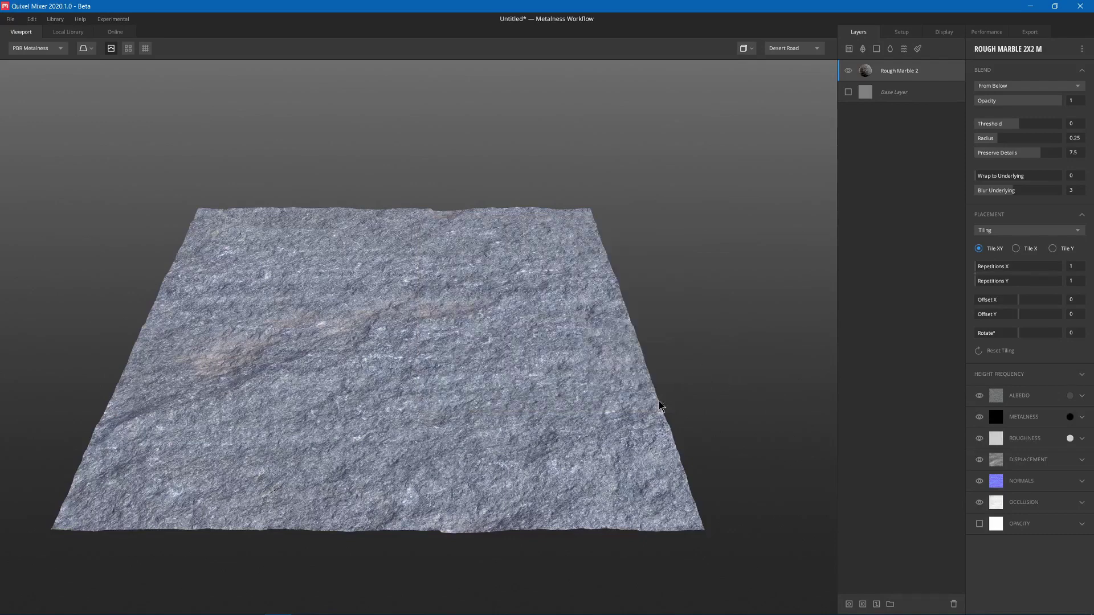
Step: Add a Solid layer above the marble with albedo, metalness and roughness turned off
click(877, 50)
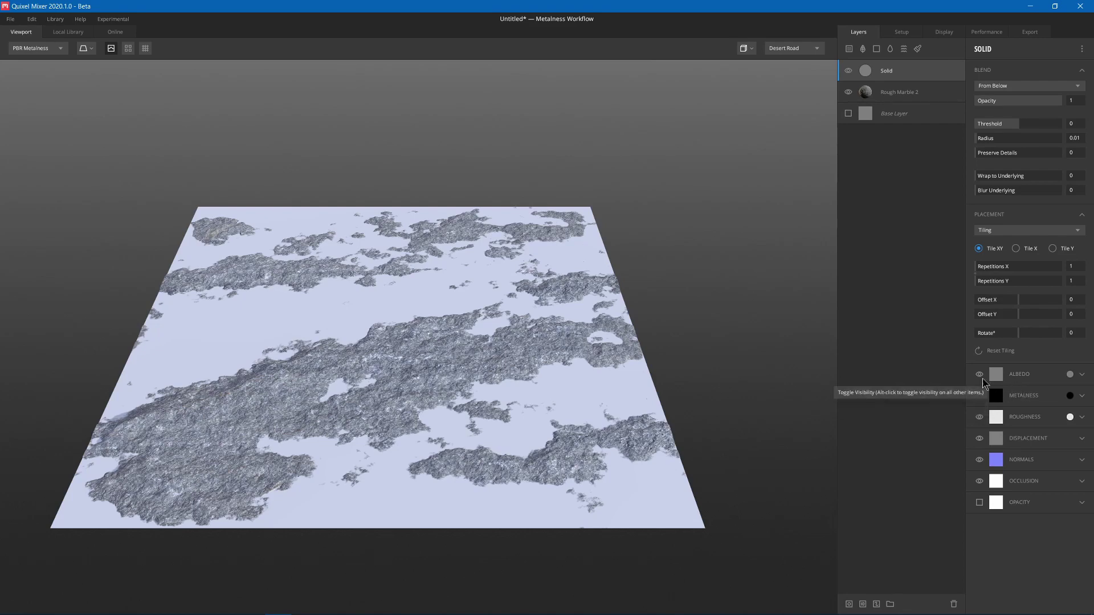
click(979, 376)
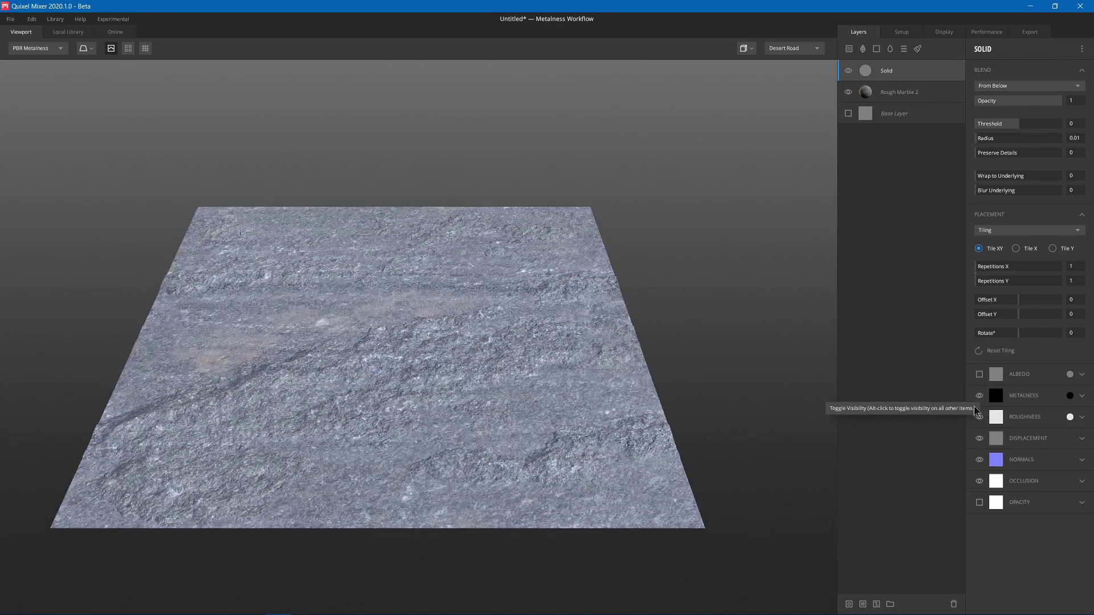
click(979, 396)
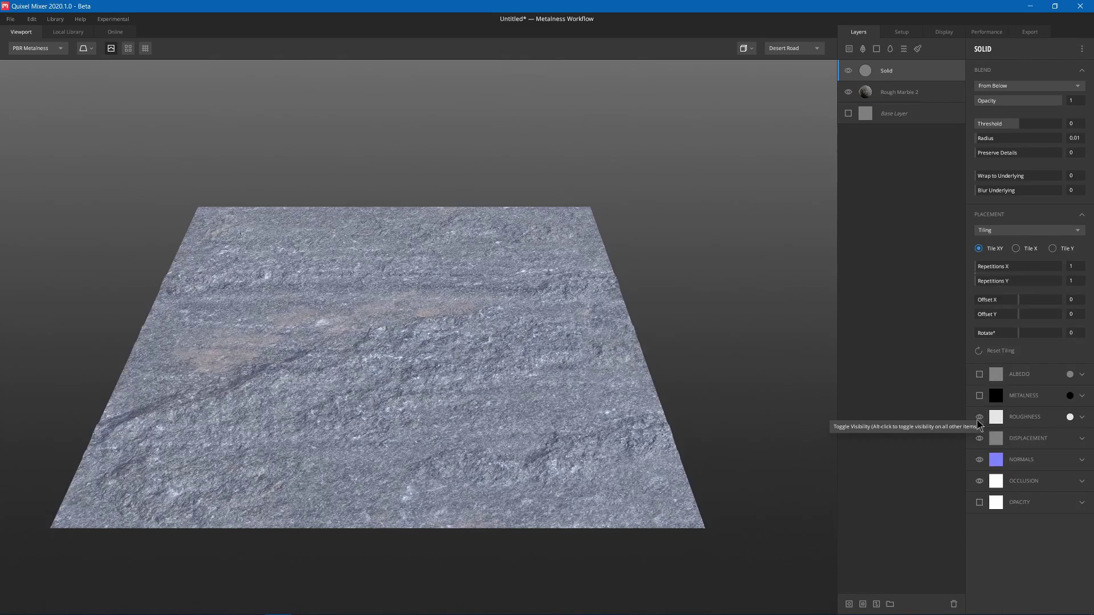
click(978, 417)
Step: Lower the Solid layer's displacement opacity to 0.672
click(990, 433)
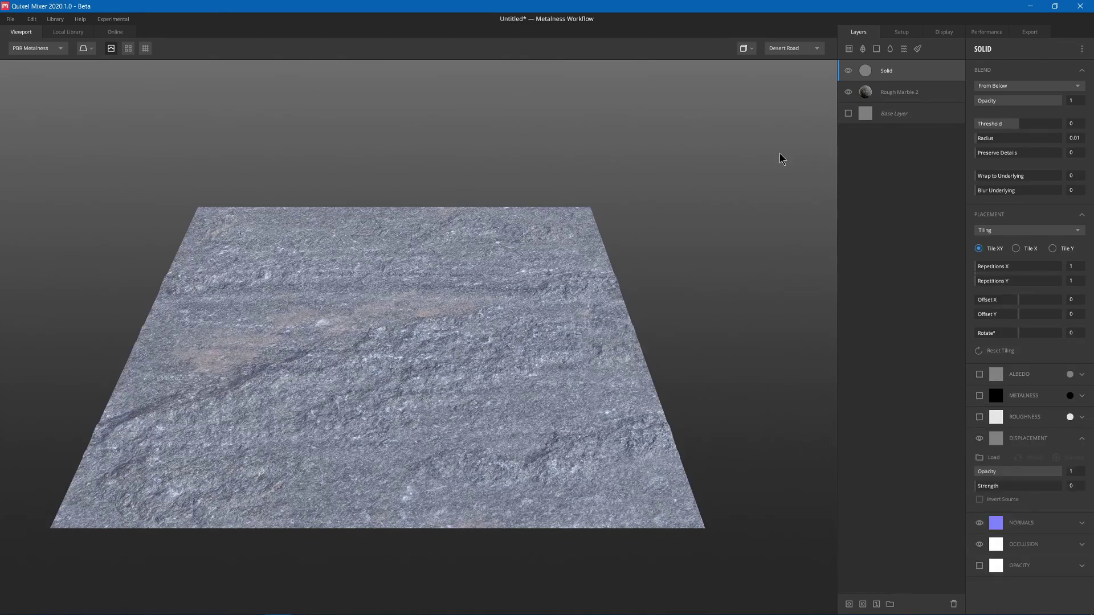
drag(1054, 472, 1033, 473)
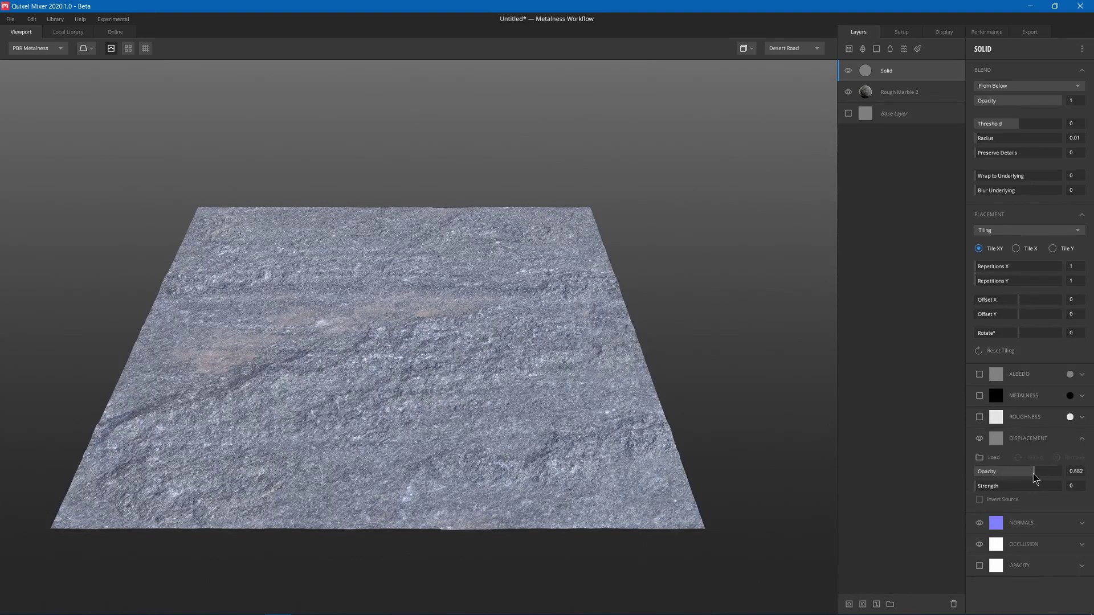
click(1082, 438)
right_click(903, 72)
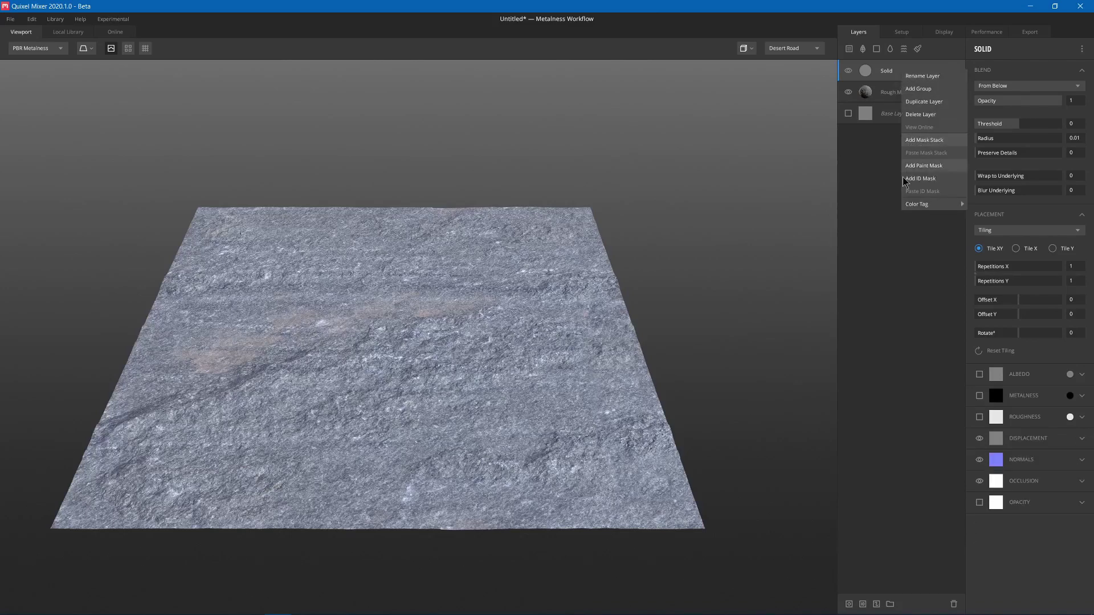
click(893, 440)
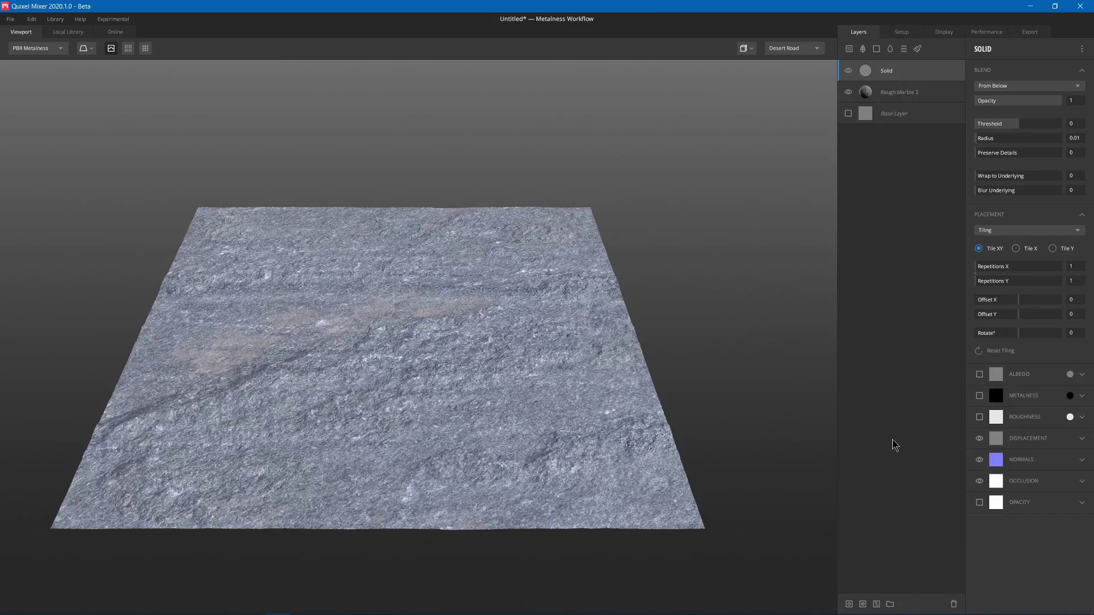
click(848, 605)
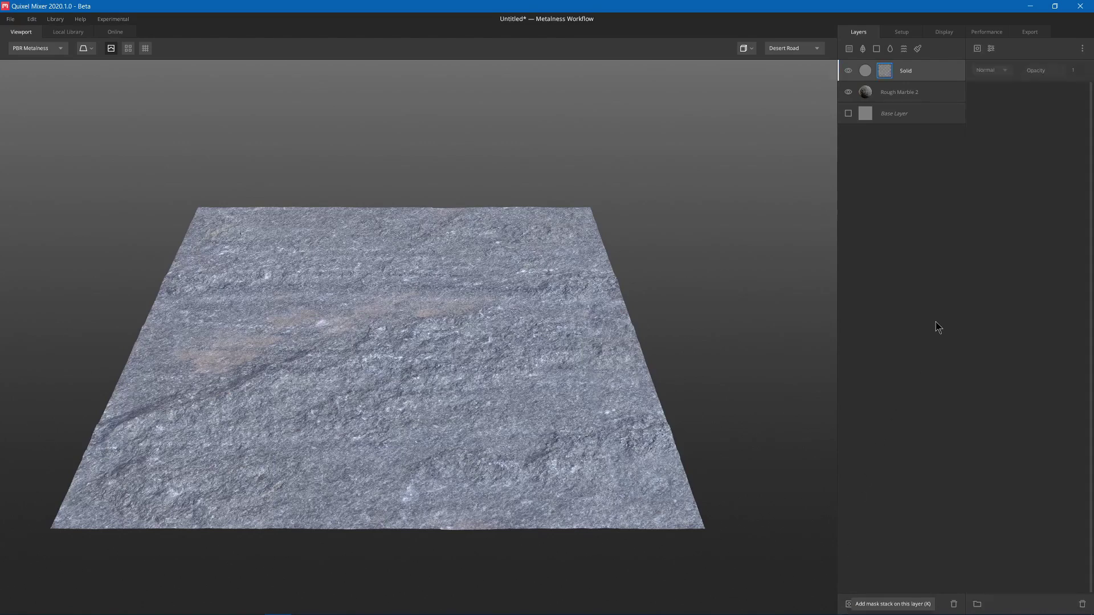
click(977, 49)
click(990, 49)
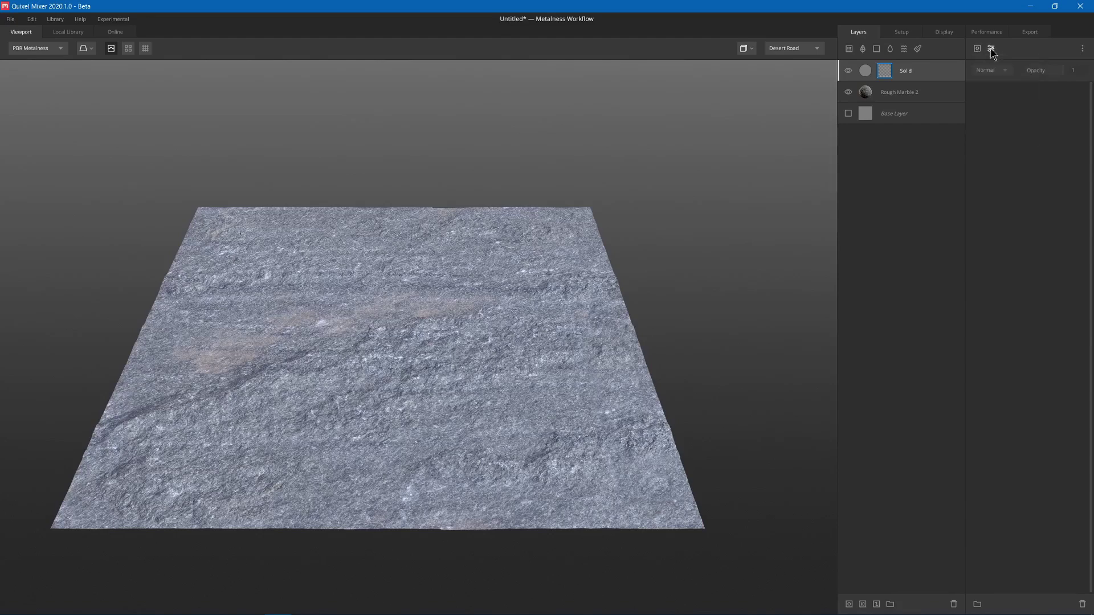
click(991, 49)
click(991, 49)
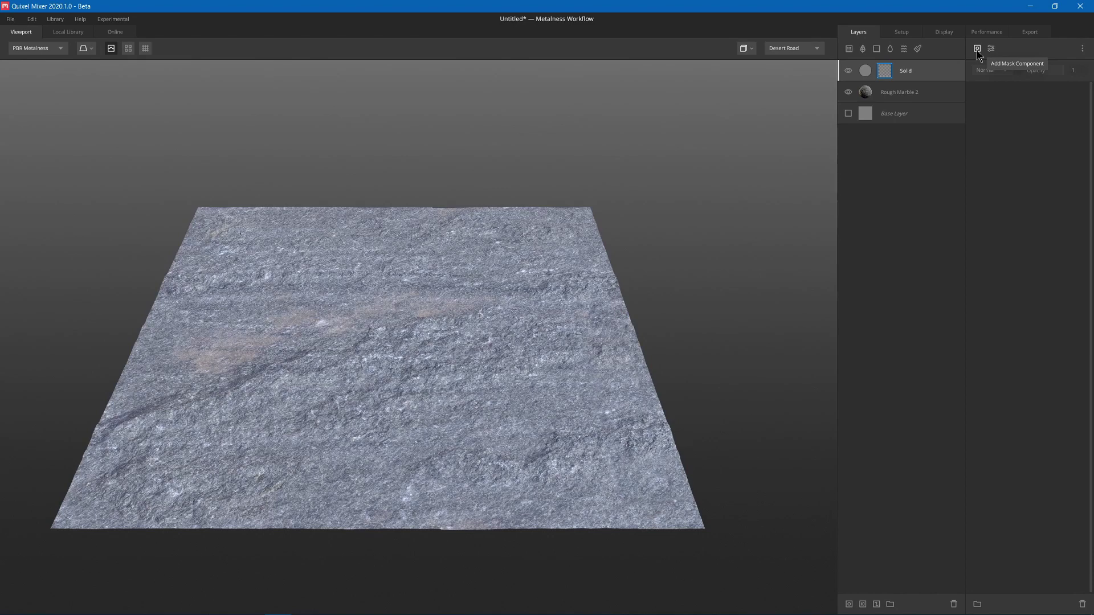
click(978, 51)
click(991, 50)
click(991, 50)
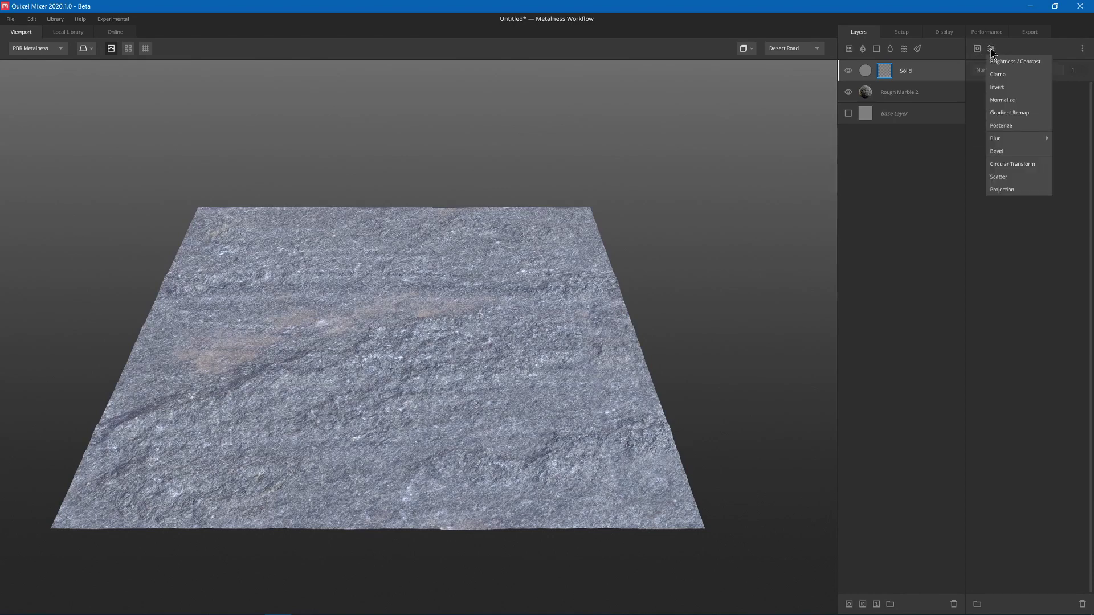
click(992, 50)
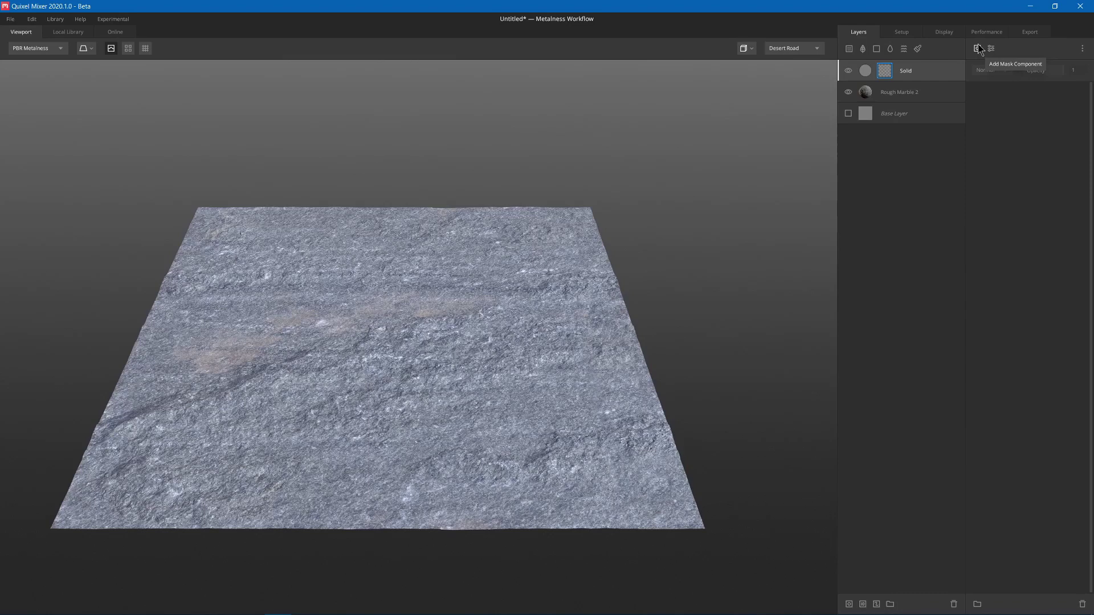
click(978, 50)
mouse_move(990, 103)
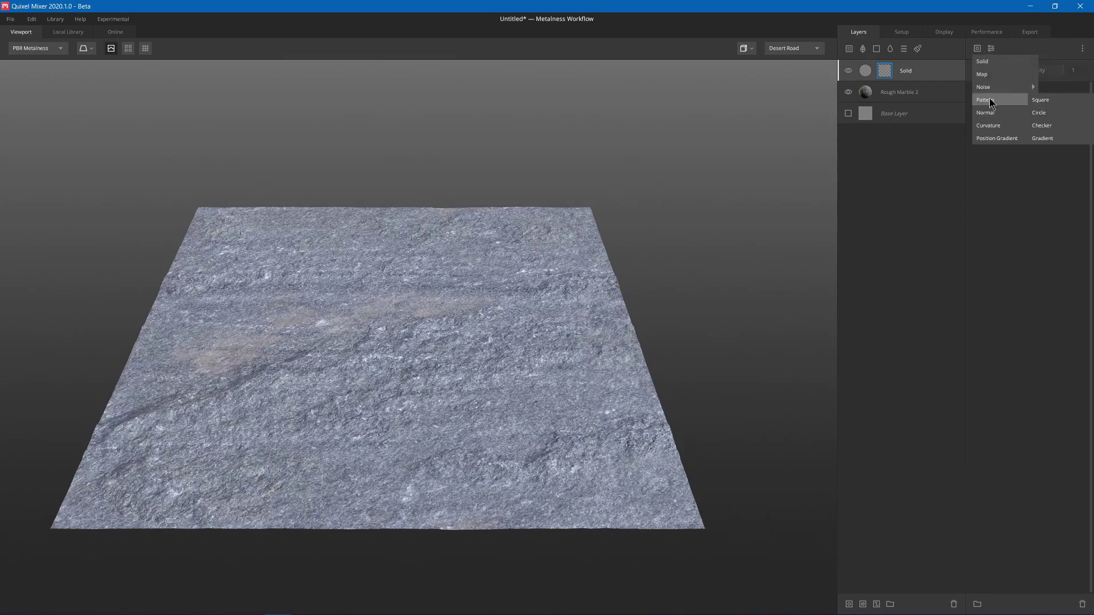
click(991, 49)
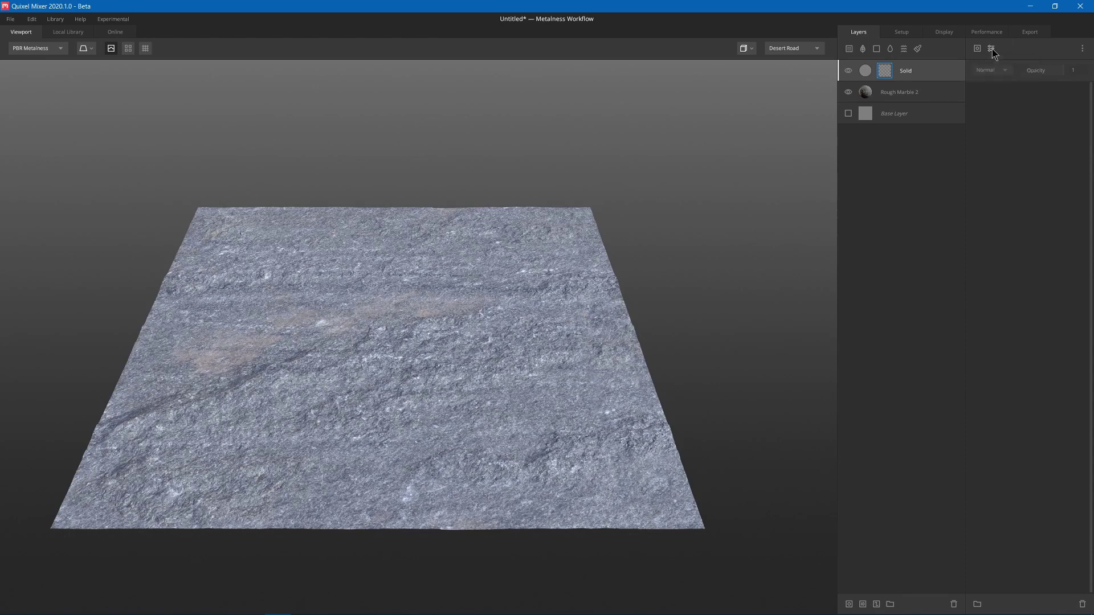
click(992, 49)
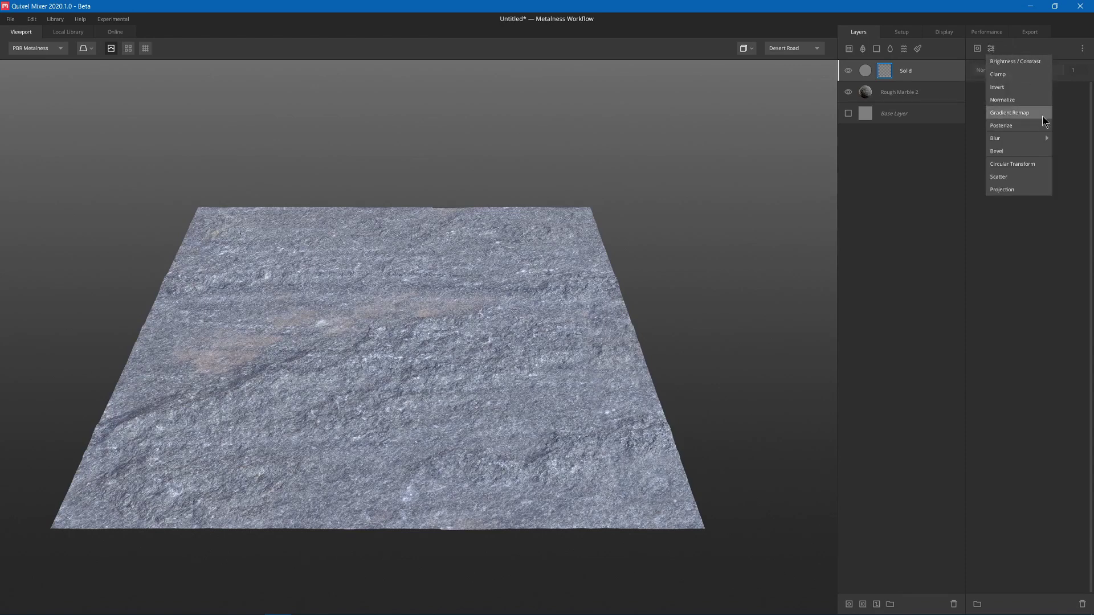
click(977, 48)
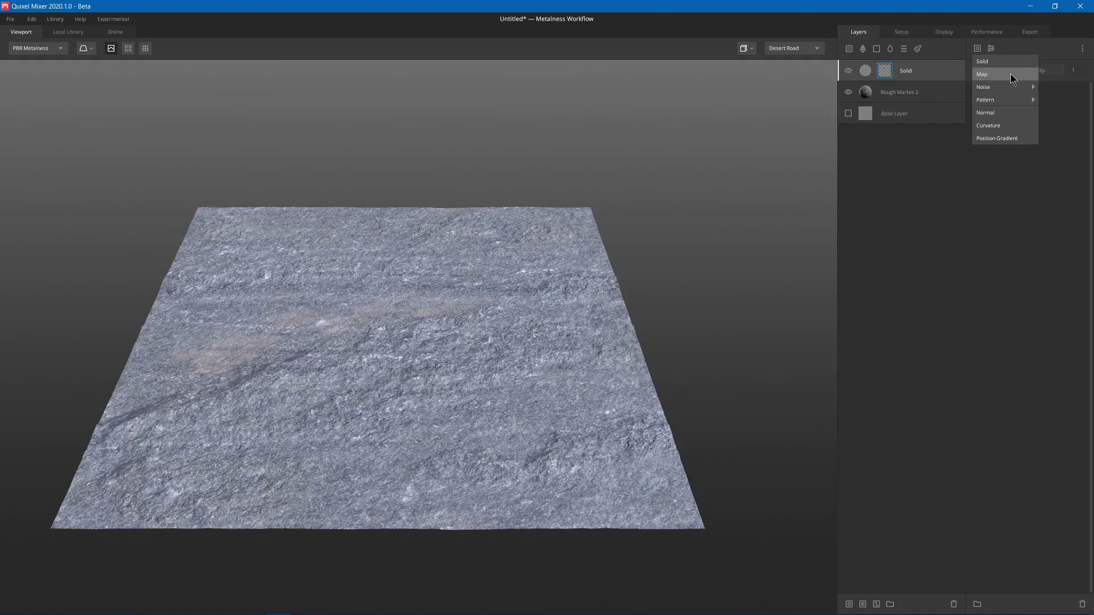
mouse_move(990, 102)
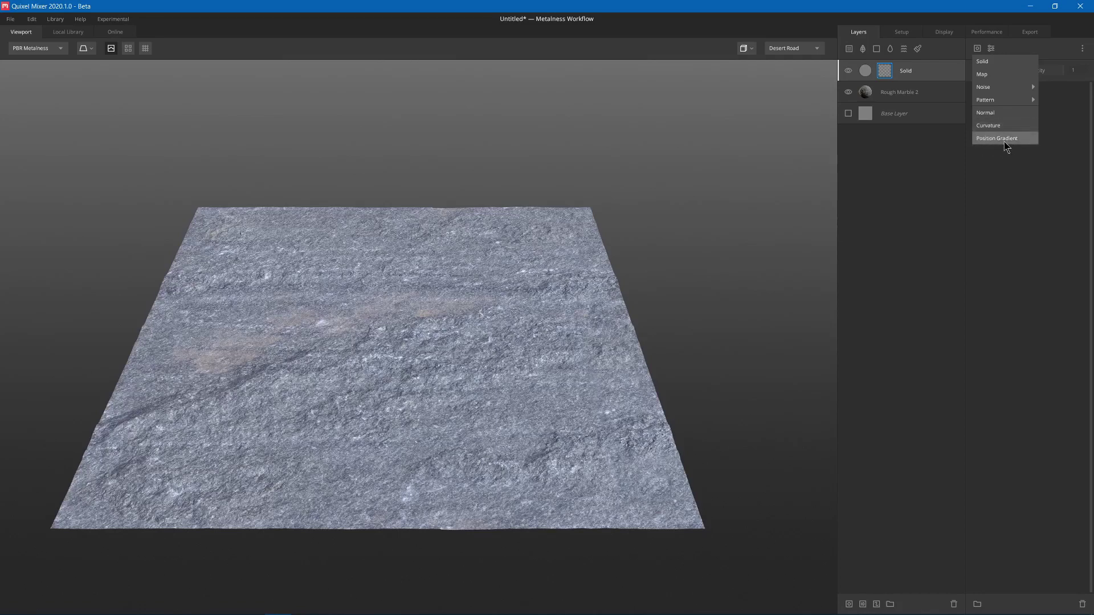
Step: Browse the mask adjustments, then list the Simplex, Perlin and Worley noise types
click(990, 48)
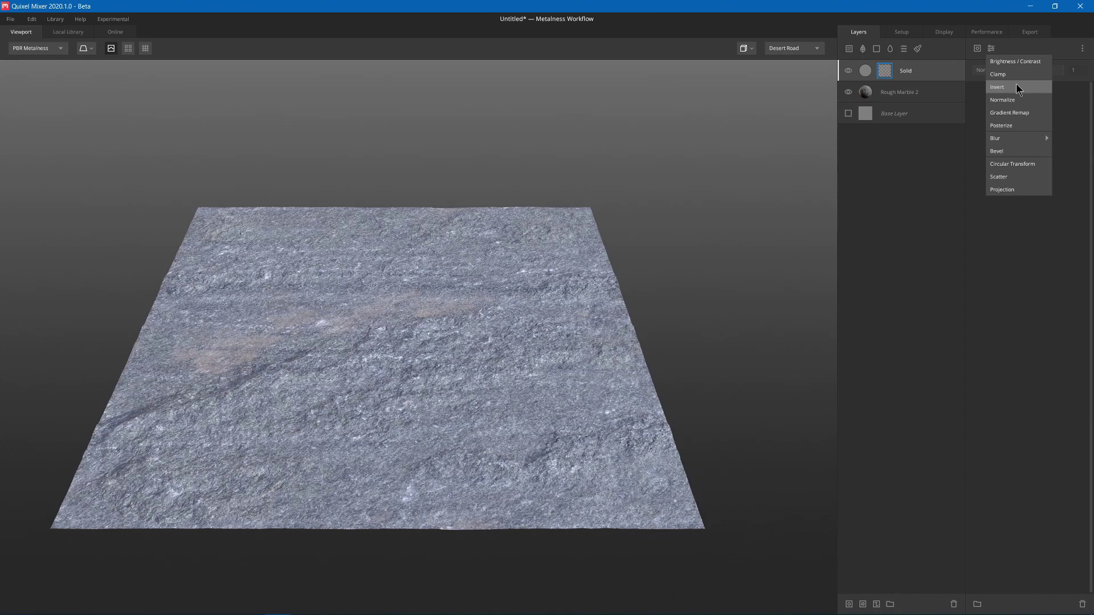
click(1017, 126)
click(991, 48)
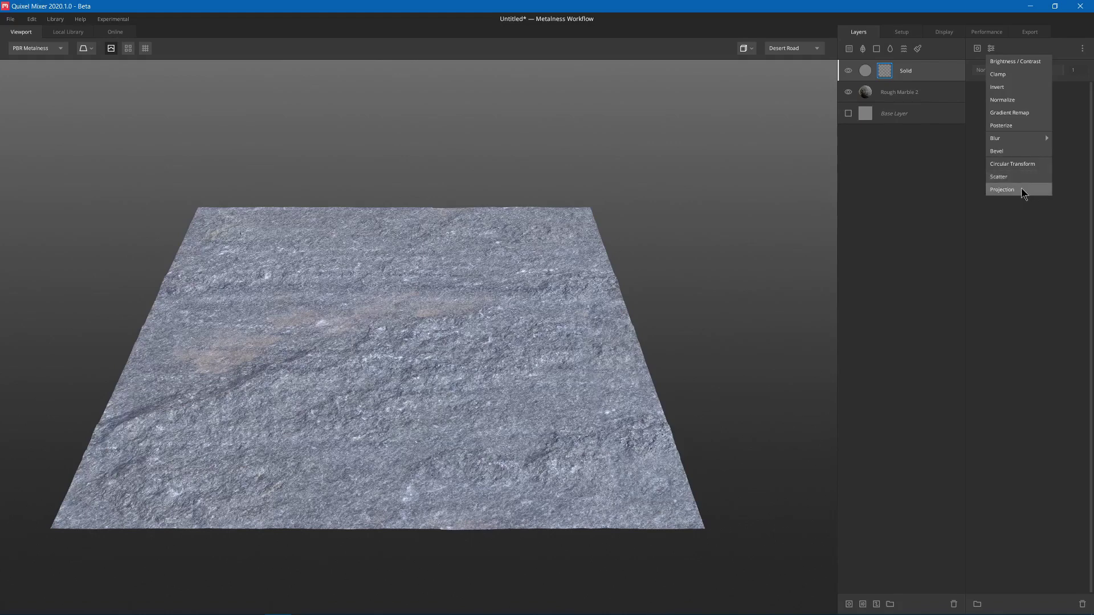
click(978, 49)
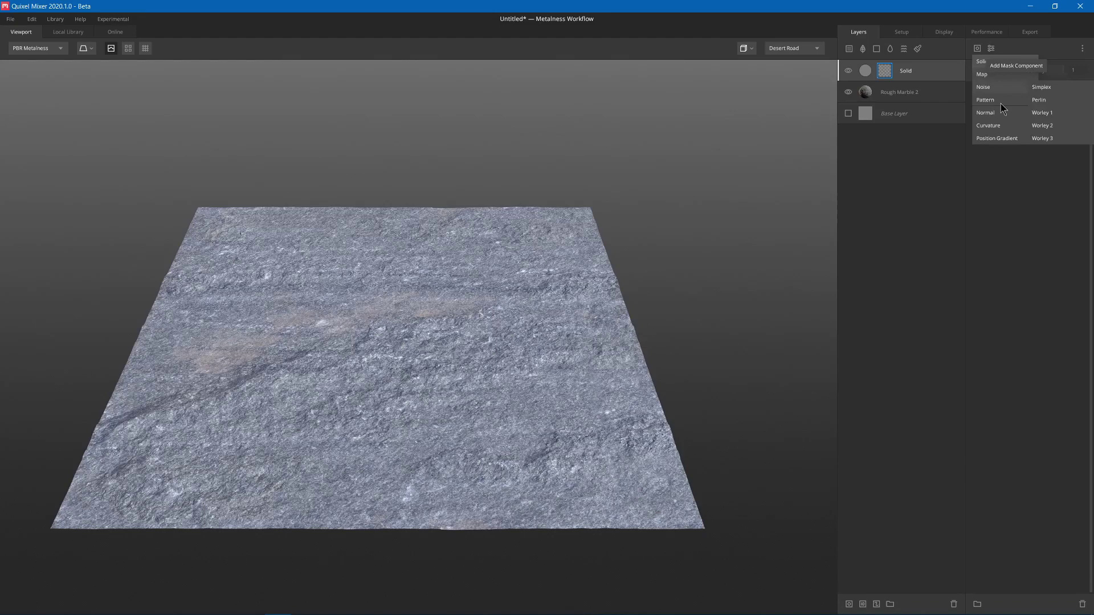
click(1065, 112)
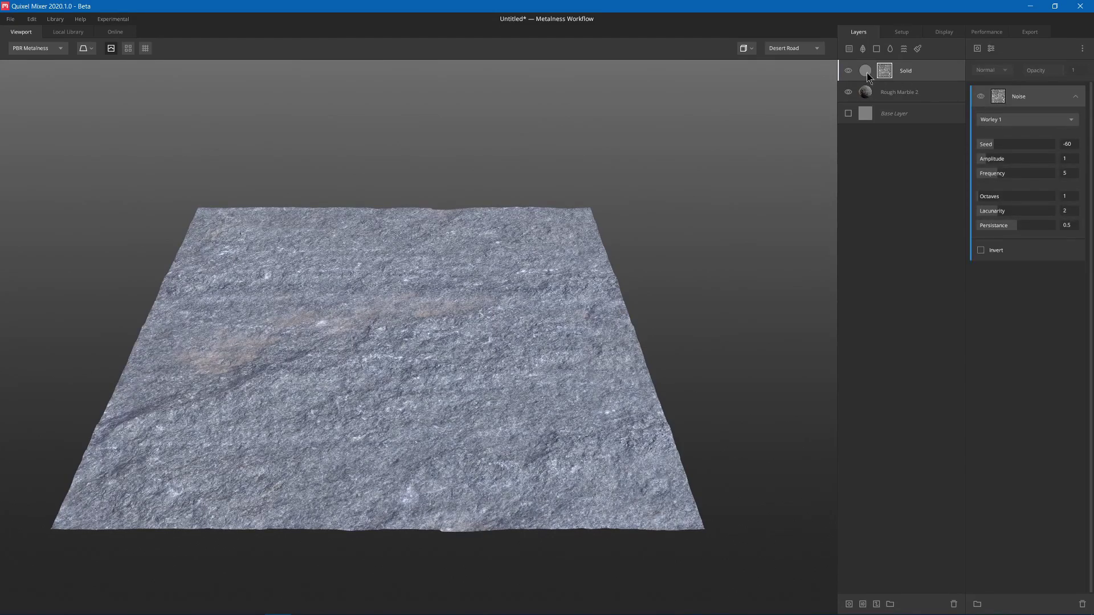
drag(1016, 123, 1046, 129)
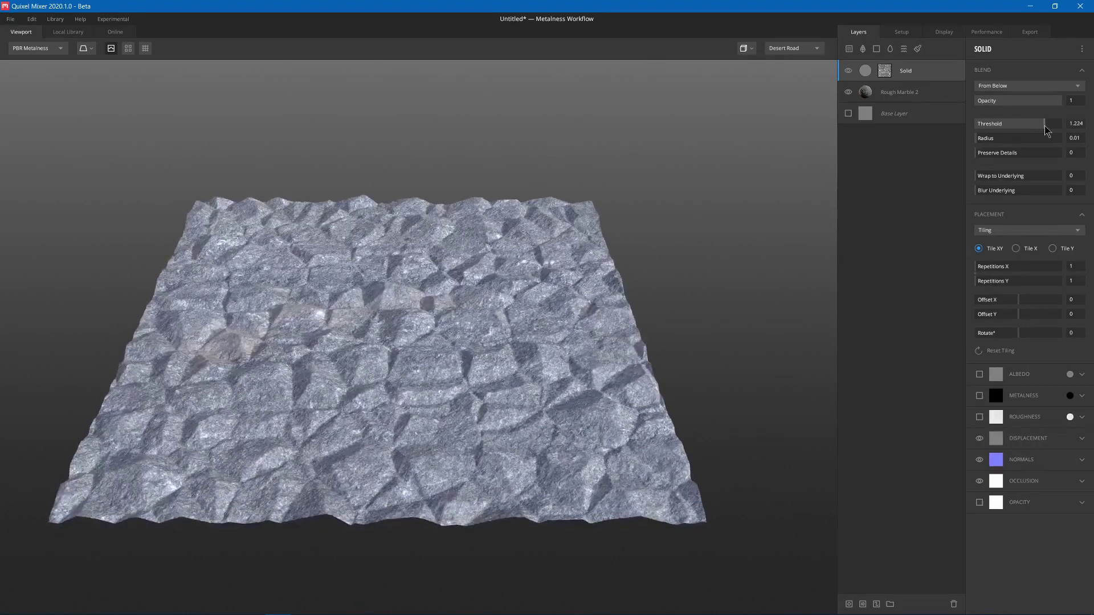
drag(477, 319, 393, 273)
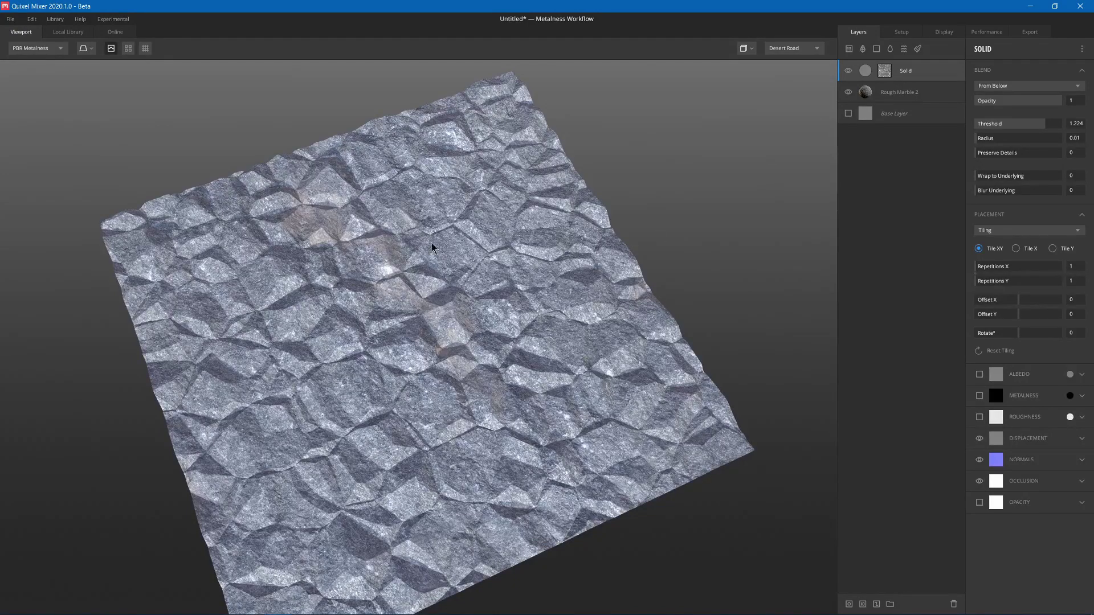
click(884, 70)
click(1002, 119)
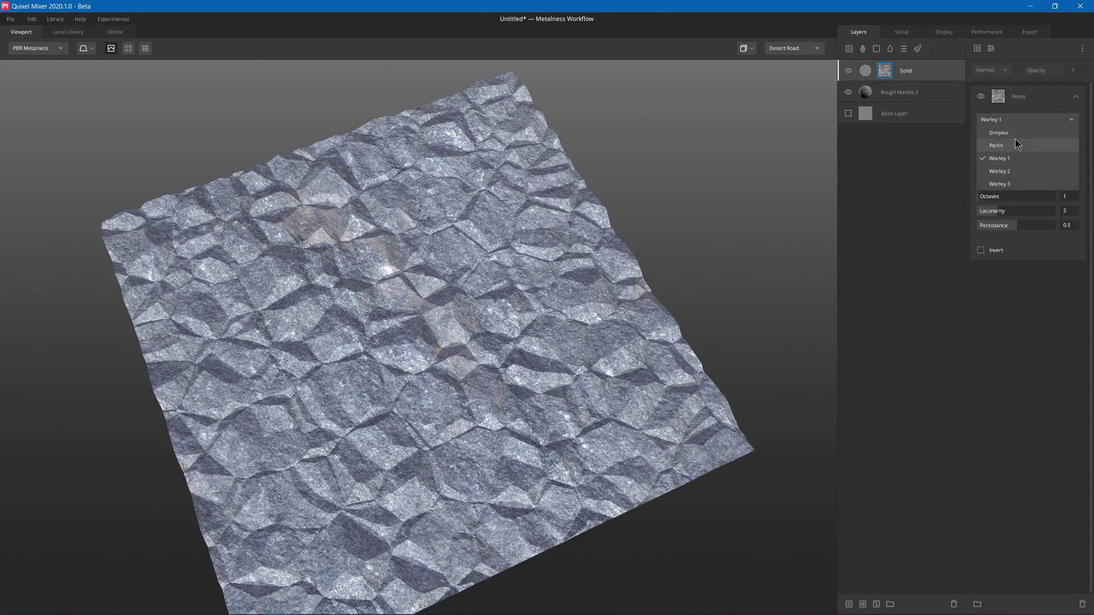
click(1009, 134)
click(1015, 121)
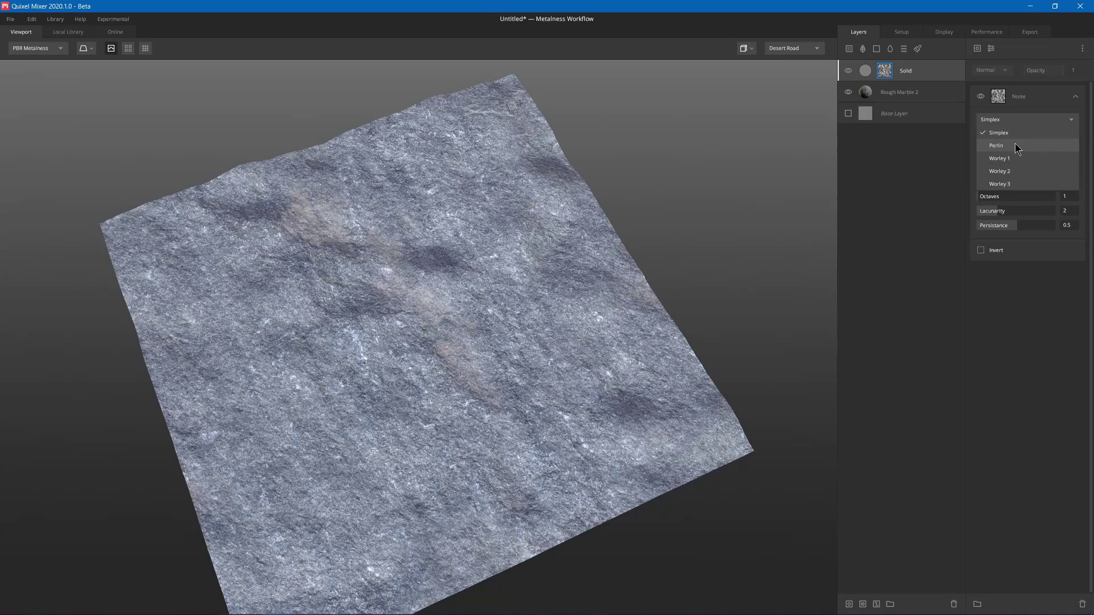
click(1014, 143)
click(1020, 120)
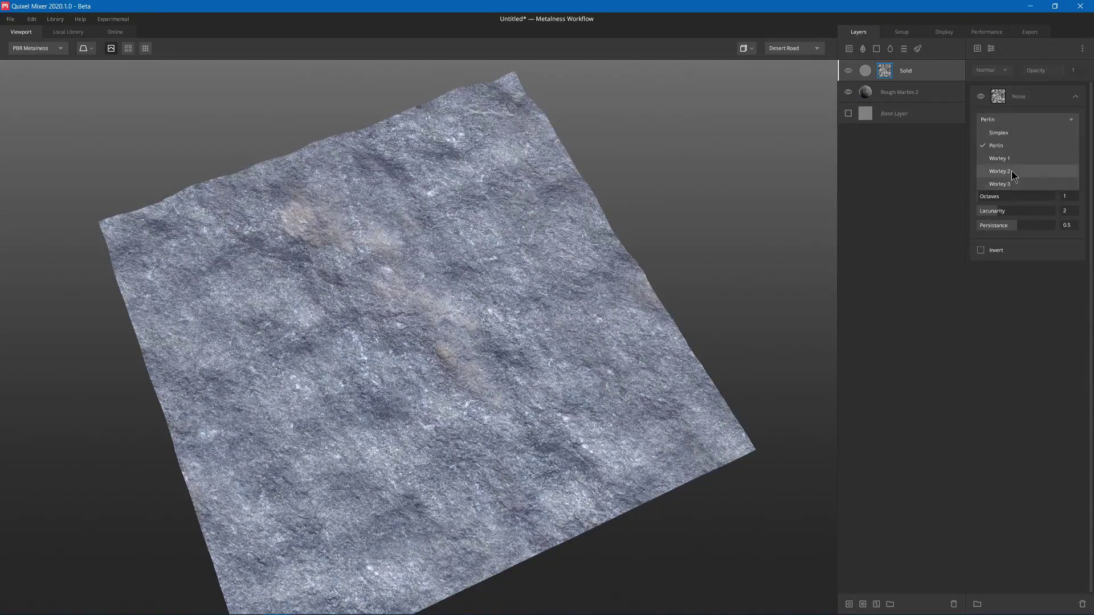
click(1011, 169)
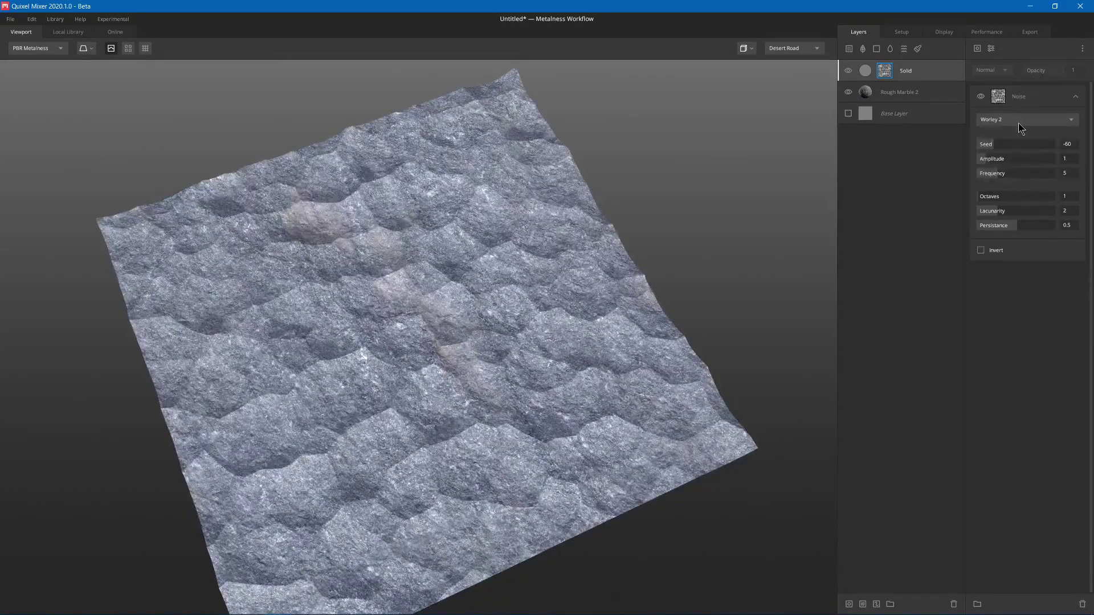
click(1018, 121)
click(1019, 184)
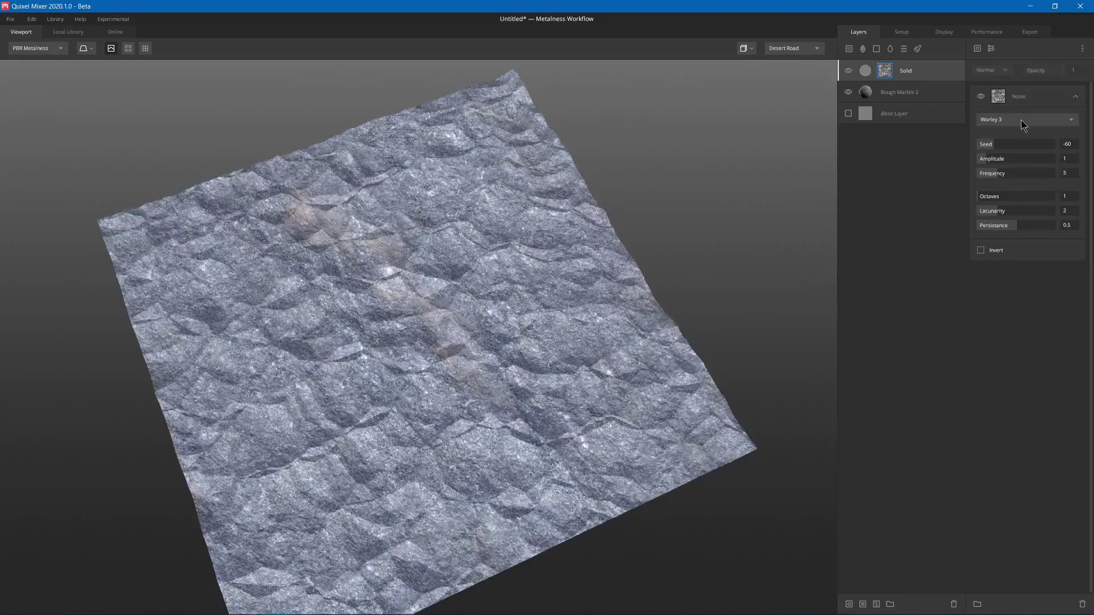
click(1023, 122)
click(1016, 158)
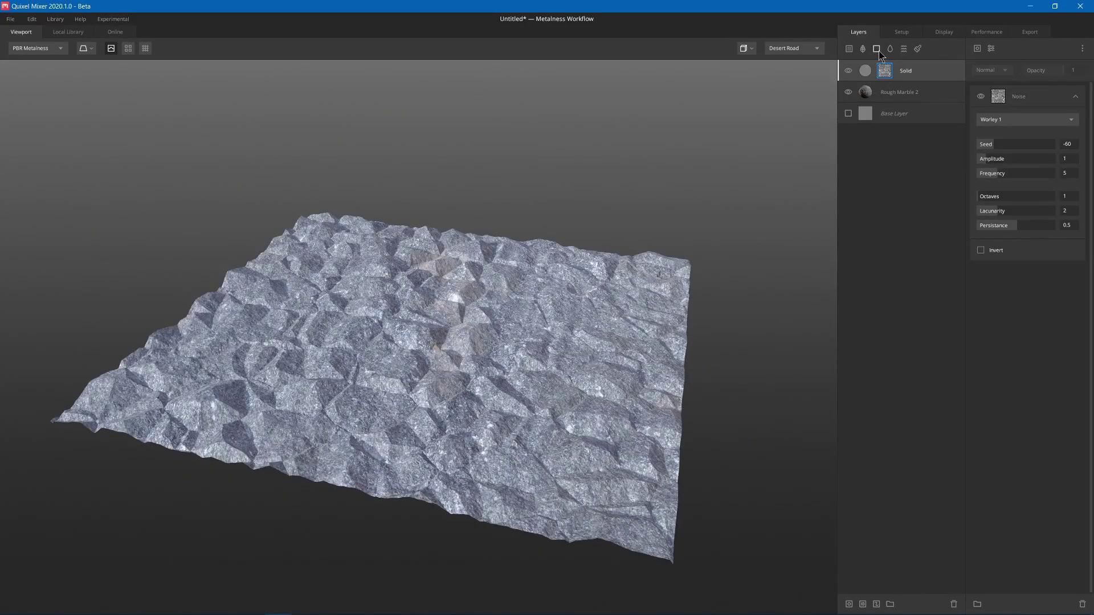
Step: Add a new top Solid layer with Threshold and Wrap to Underlying raised to 1
click(880, 54)
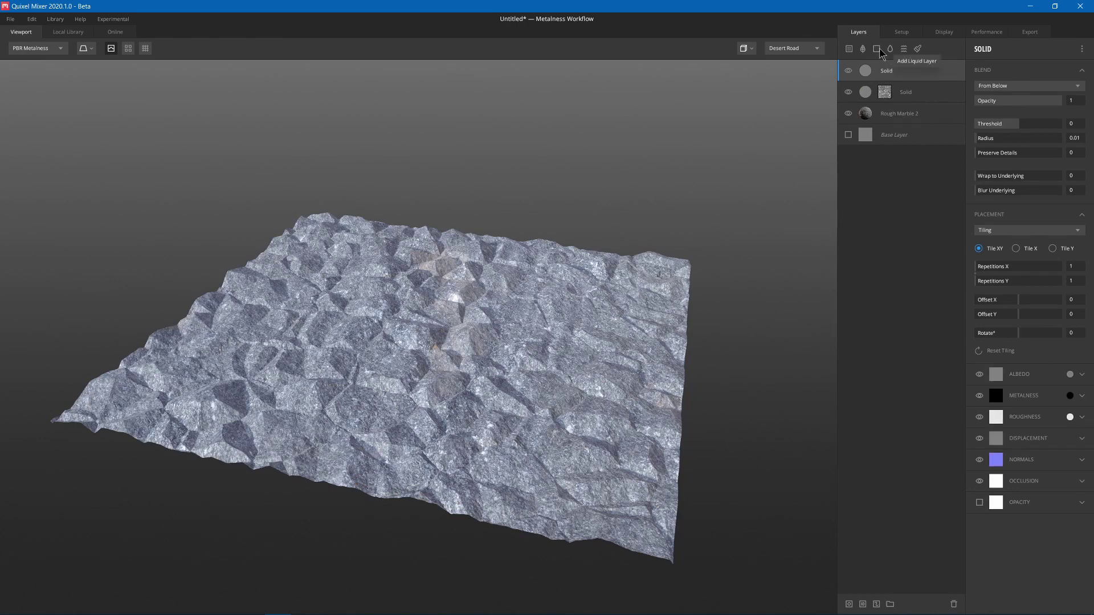
drag(1018, 126, 1041, 129)
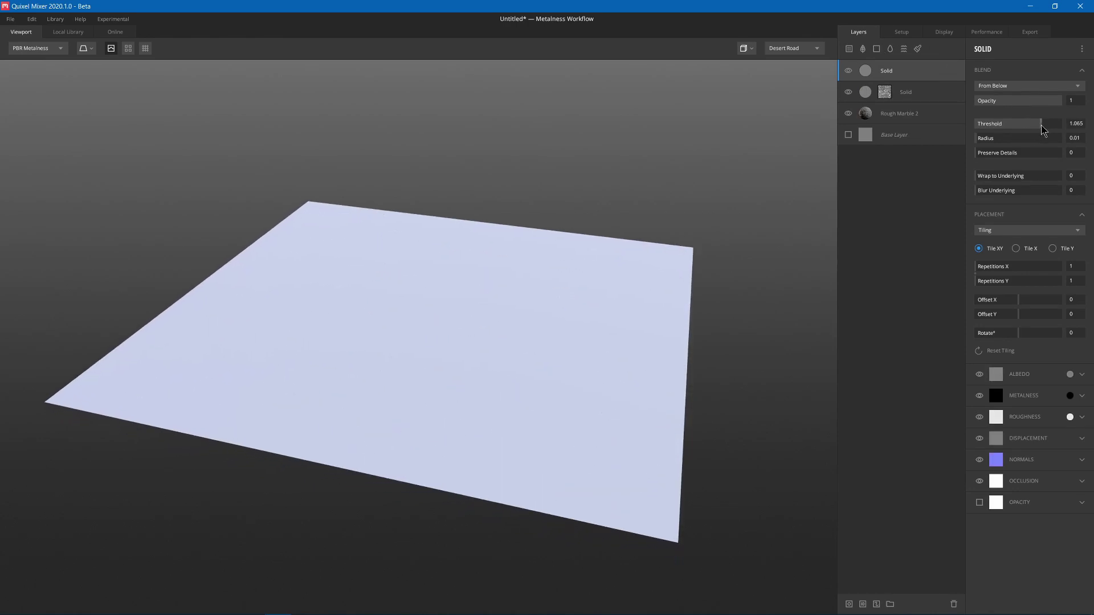
drag(1011, 177, 1065, 177)
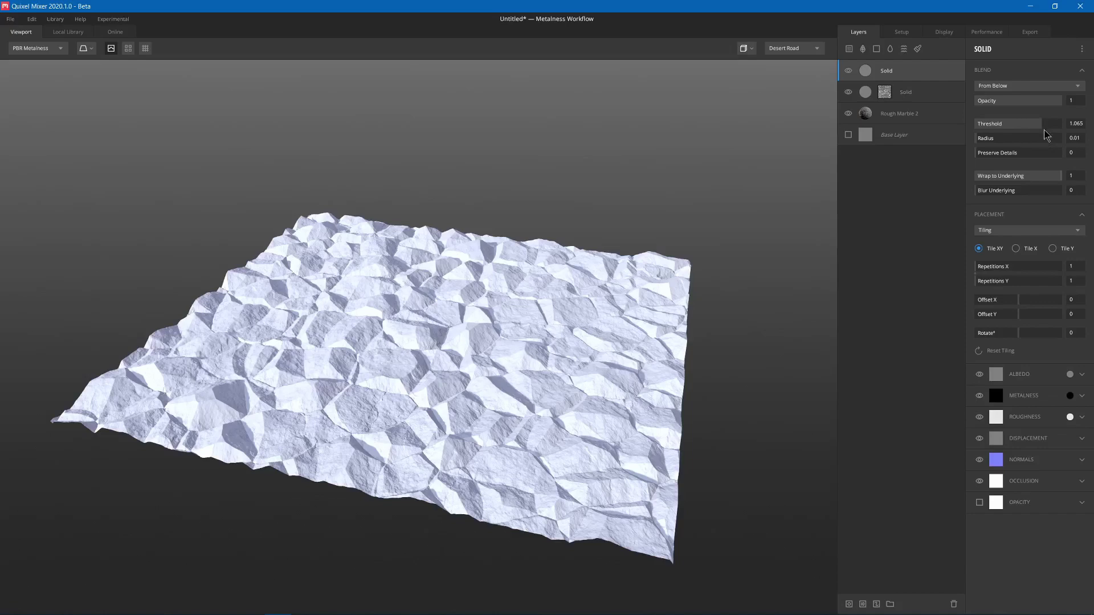
Step: Give the layer a mask stack with a Curvature mask set to Edges Only
right_click(898, 73)
click(925, 143)
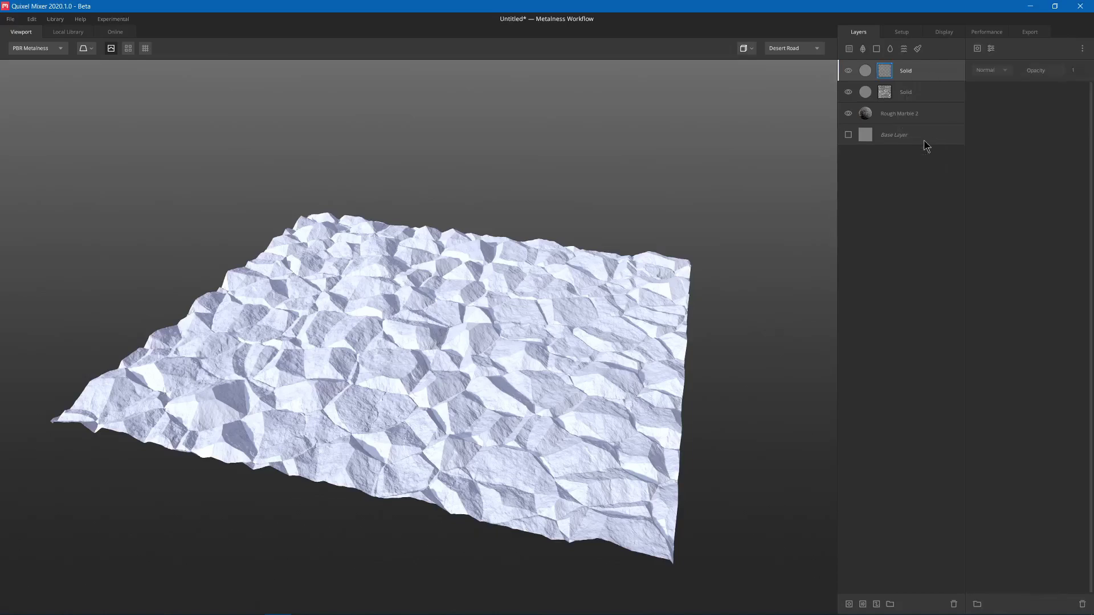
click(977, 48)
click(986, 130)
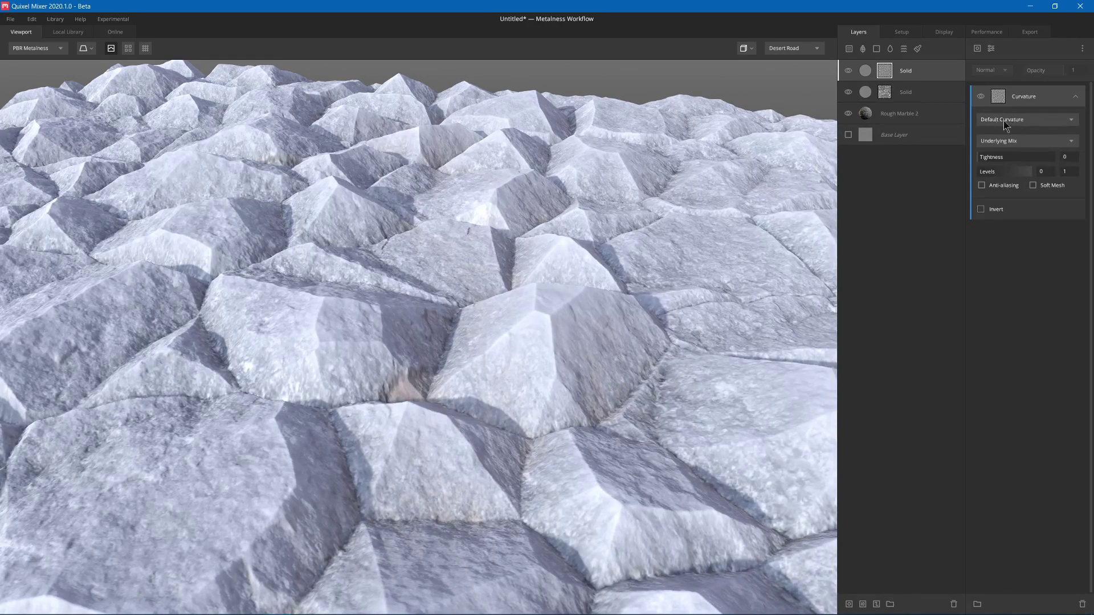
click(1004, 122)
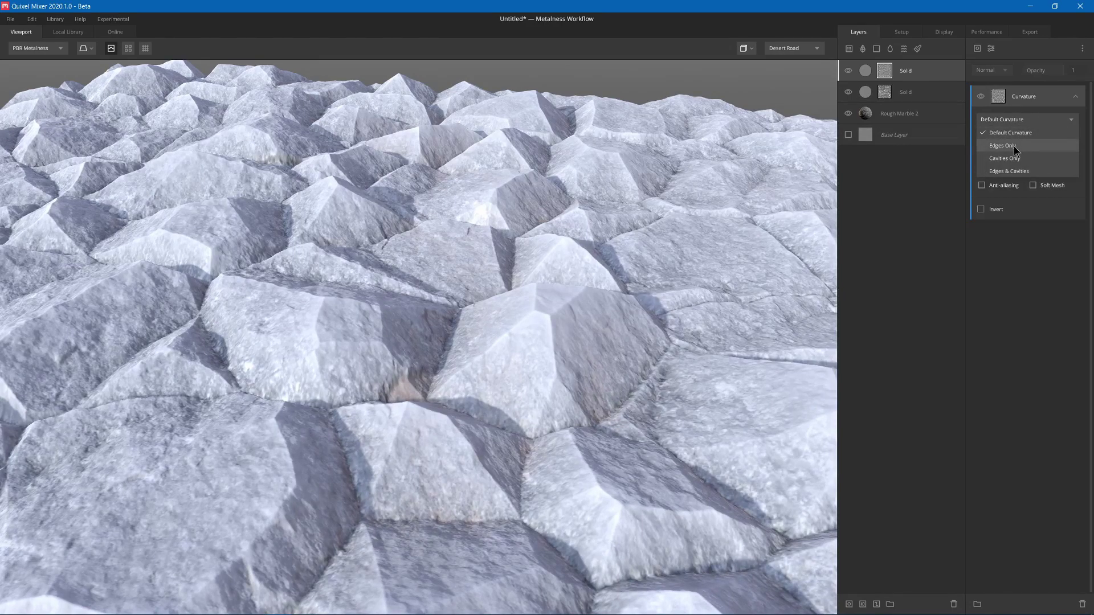
click(1056, 146)
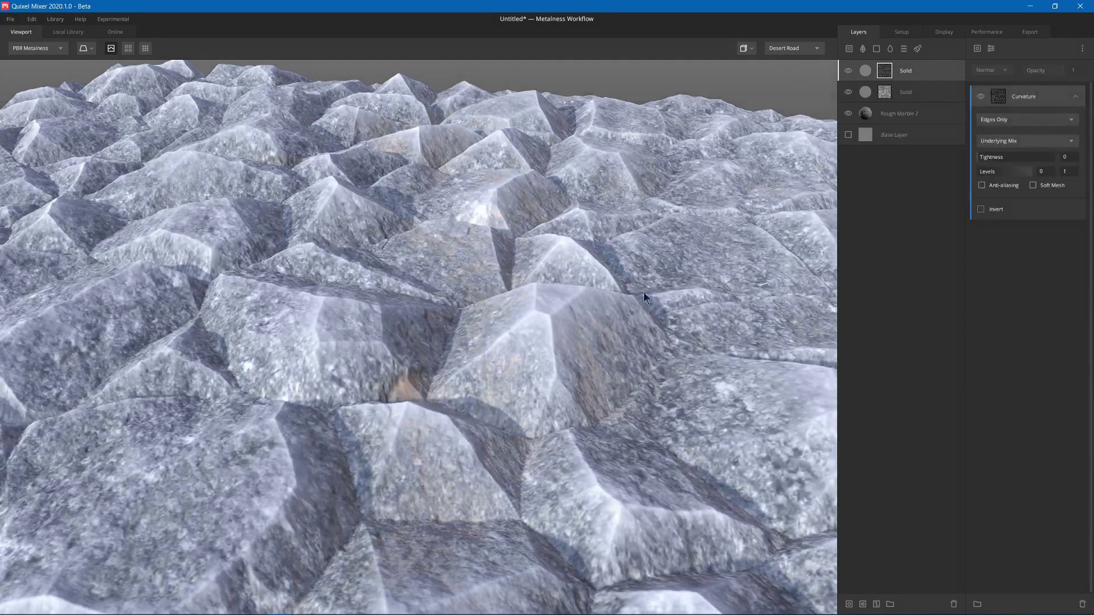
scroll(634, 242, up, 3)
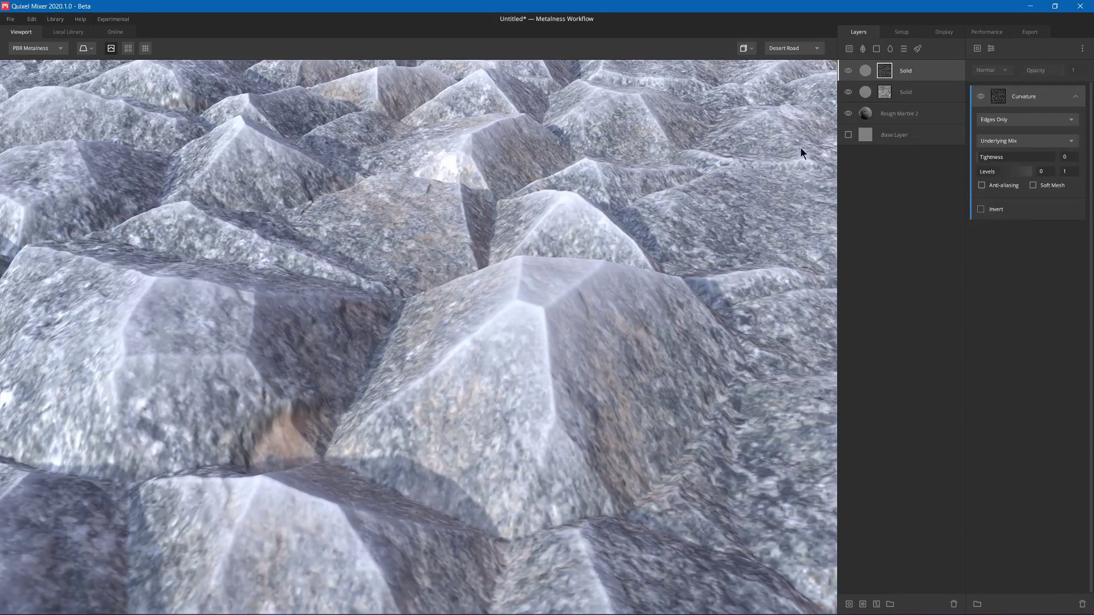
Step: Add a Nordic Moss 1X surface layer and raise its threshold to about 0.647
click(873, 78)
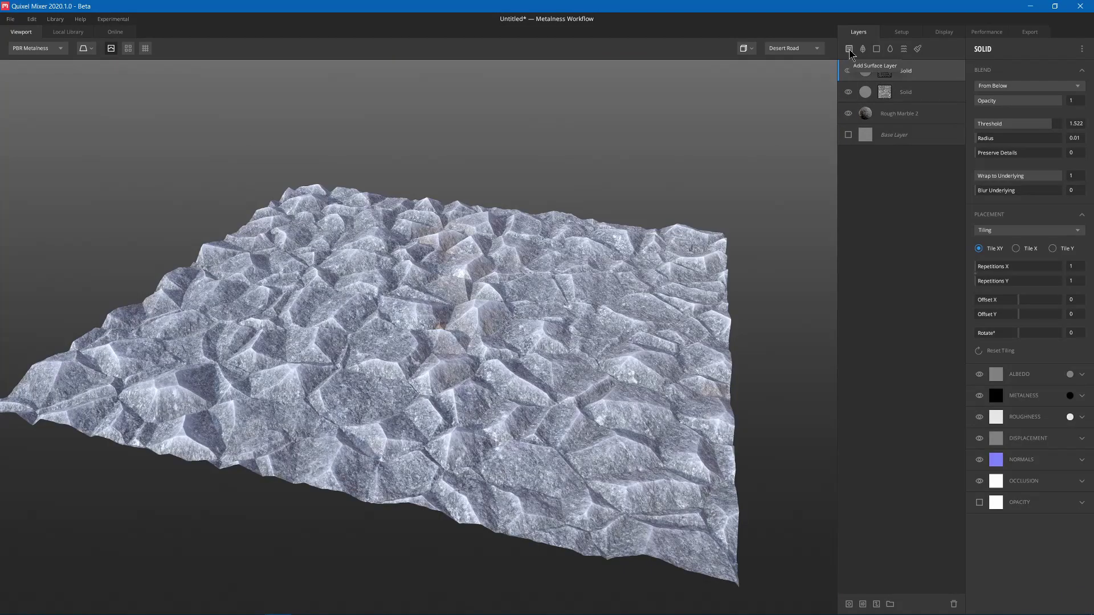
click(848, 49)
scroll(672, 307, down, 1)
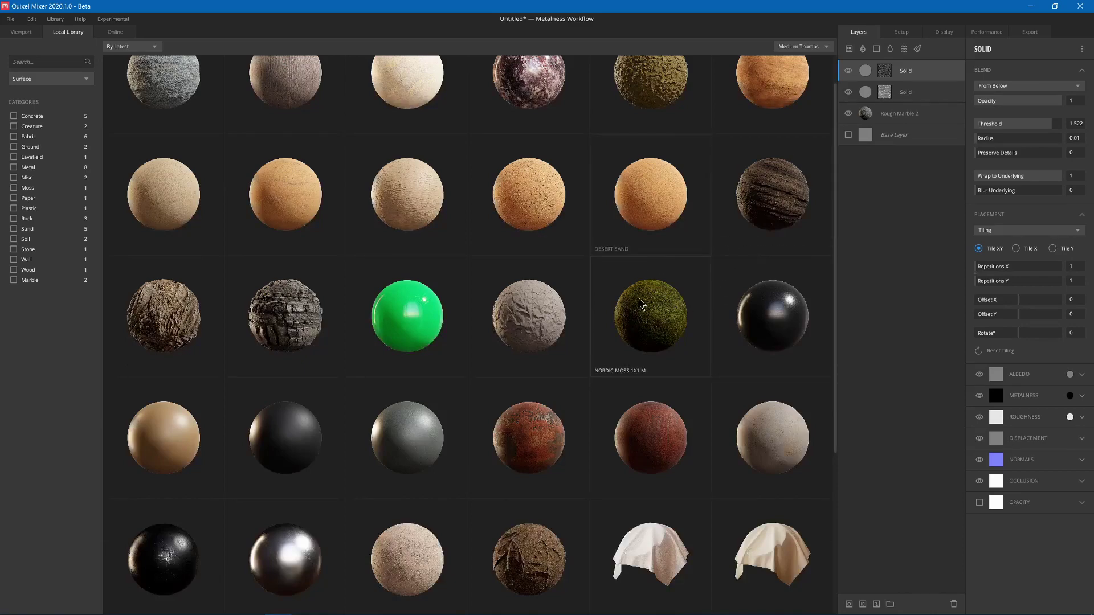
scroll(590, 333, up, 1)
click(651, 349)
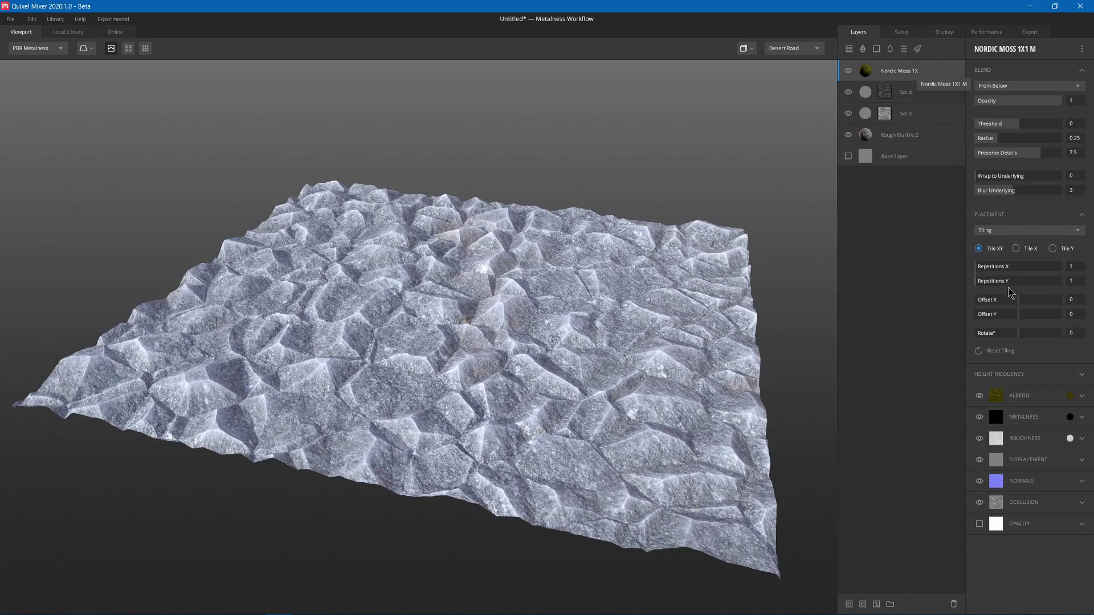
click(1018, 124)
drag(1020, 127, 1033, 129)
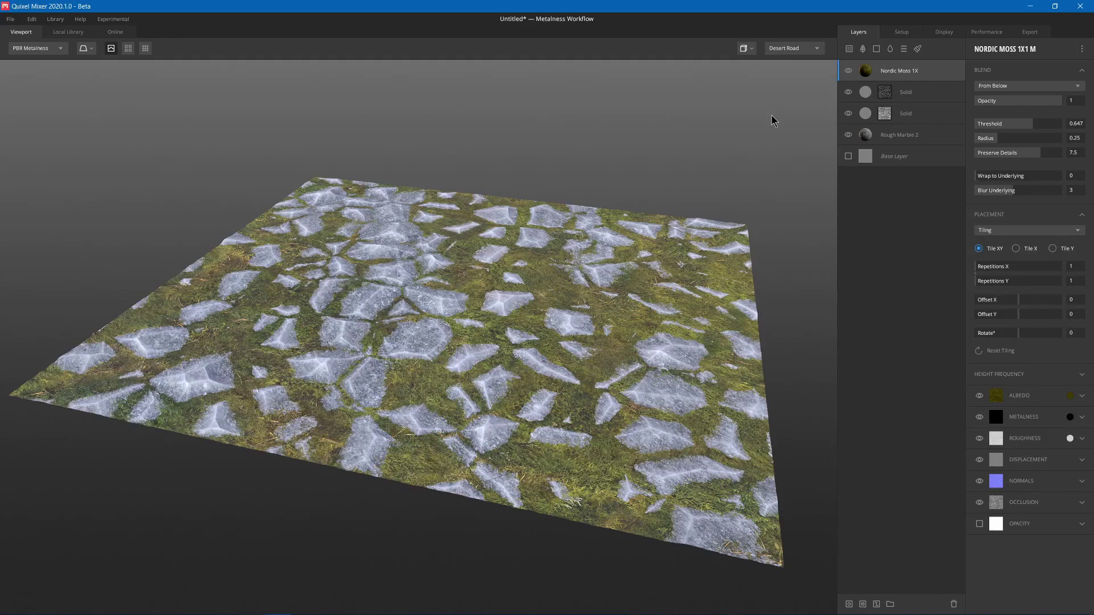
Step: Add another Solid layer with a bright yellow albedo (E1E81A)
click(876, 49)
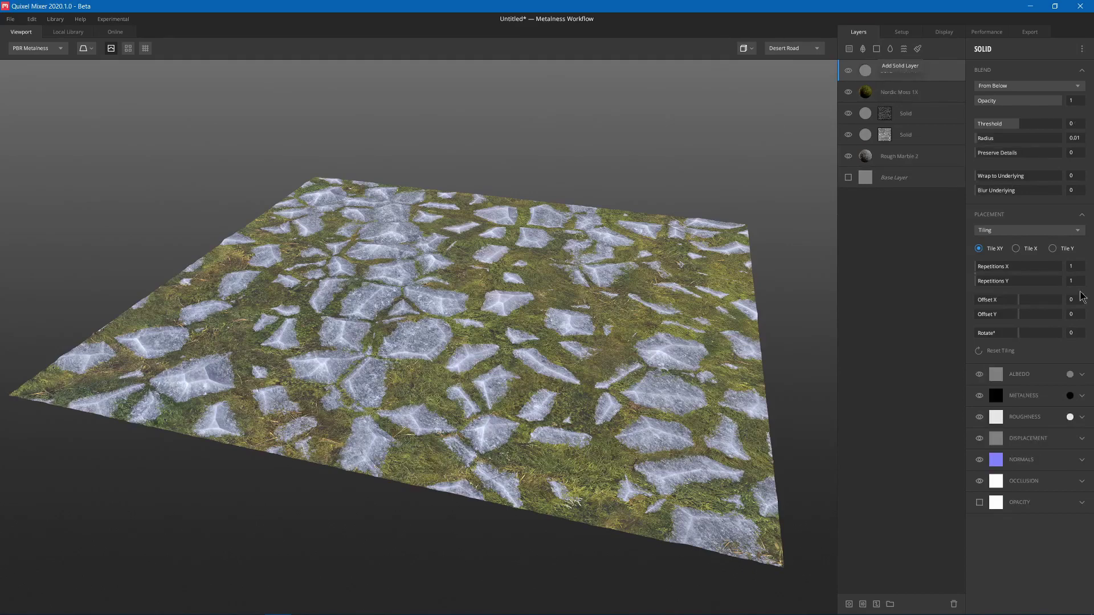
click(1070, 374)
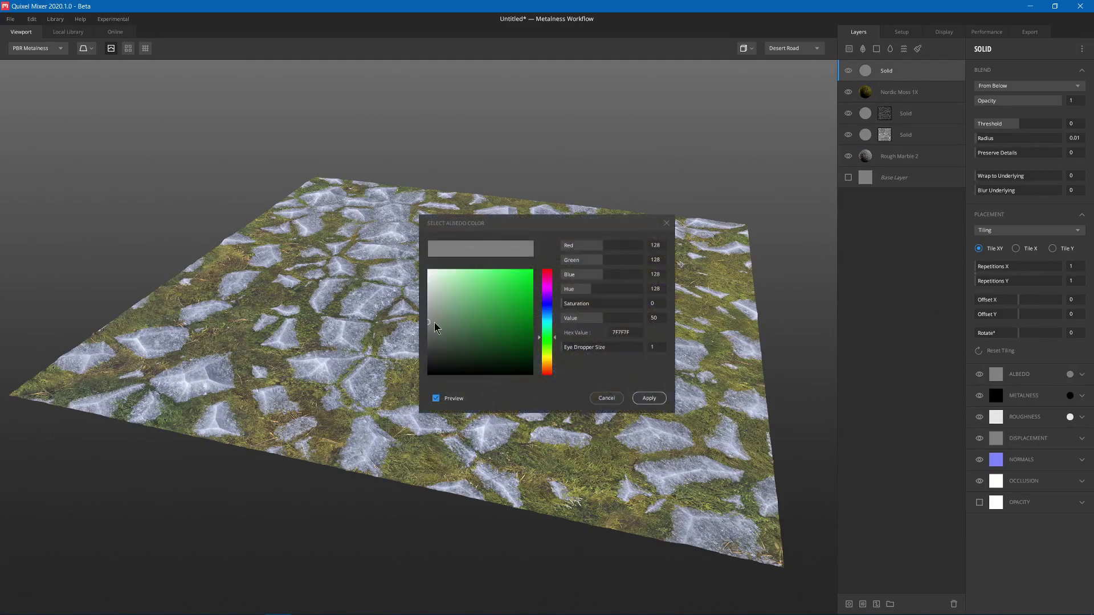
drag(543, 338, 549, 357)
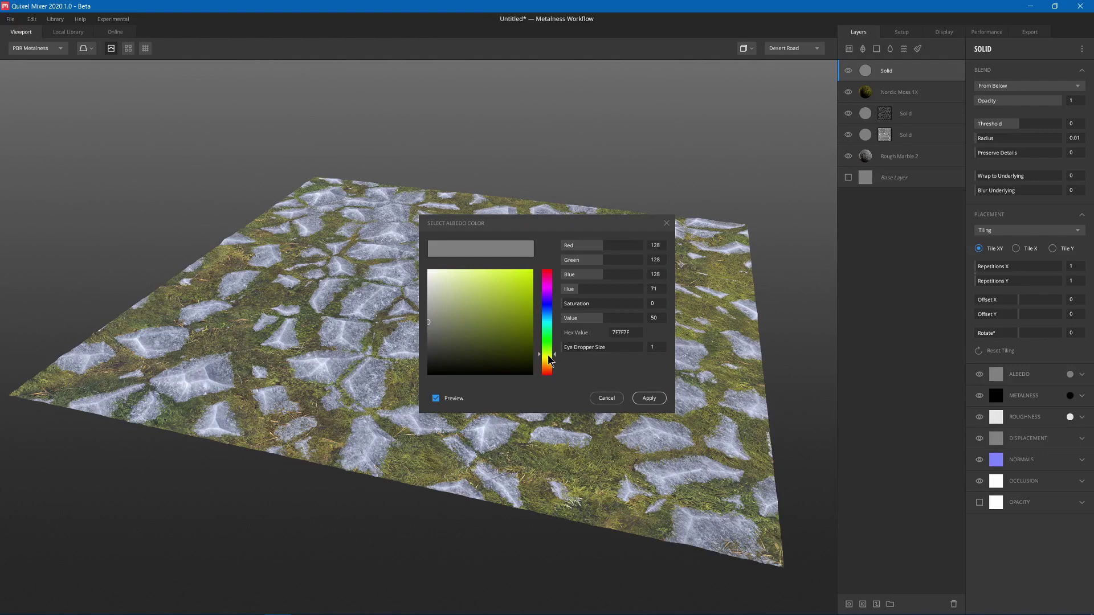
click(522, 279)
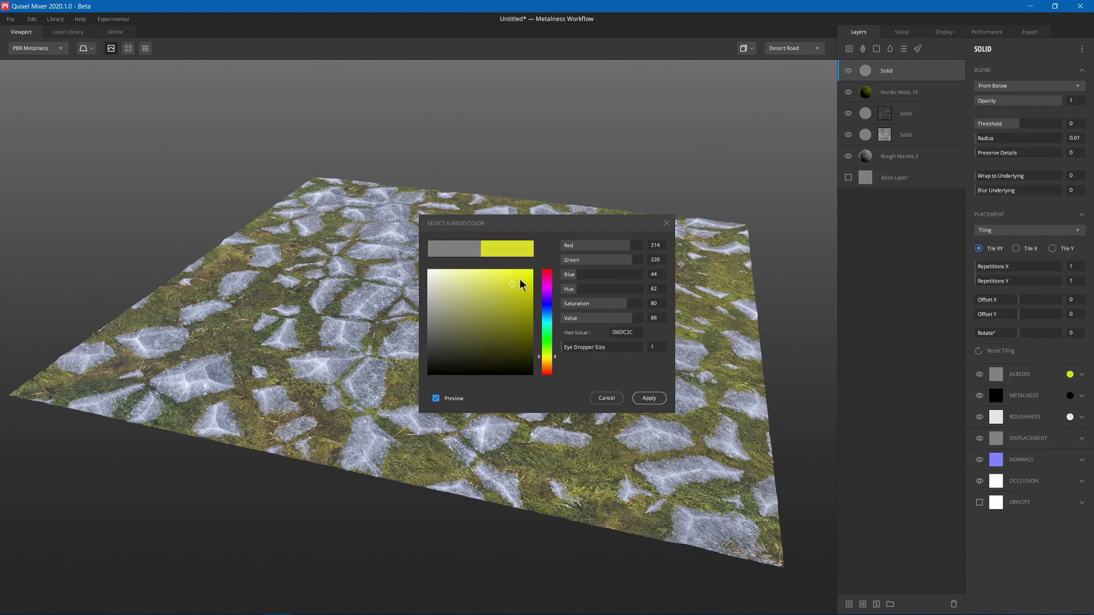
click(649, 399)
Step: Raise the yellow layer's threshold to 0.866 and add a mask stack
drag(1008, 124, 1039, 127)
right_click(896, 73)
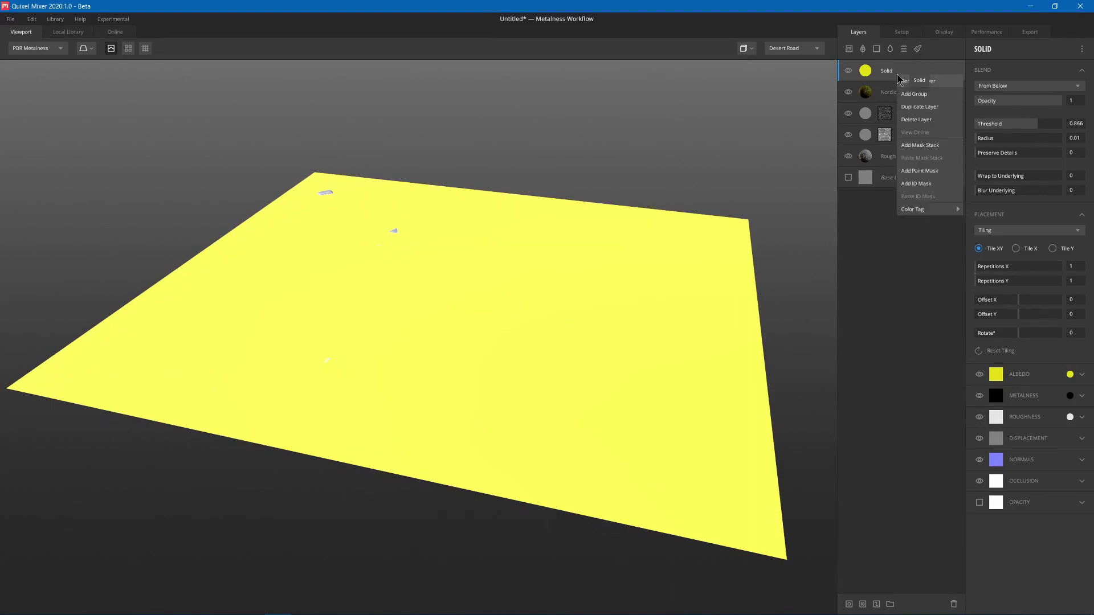
click(934, 146)
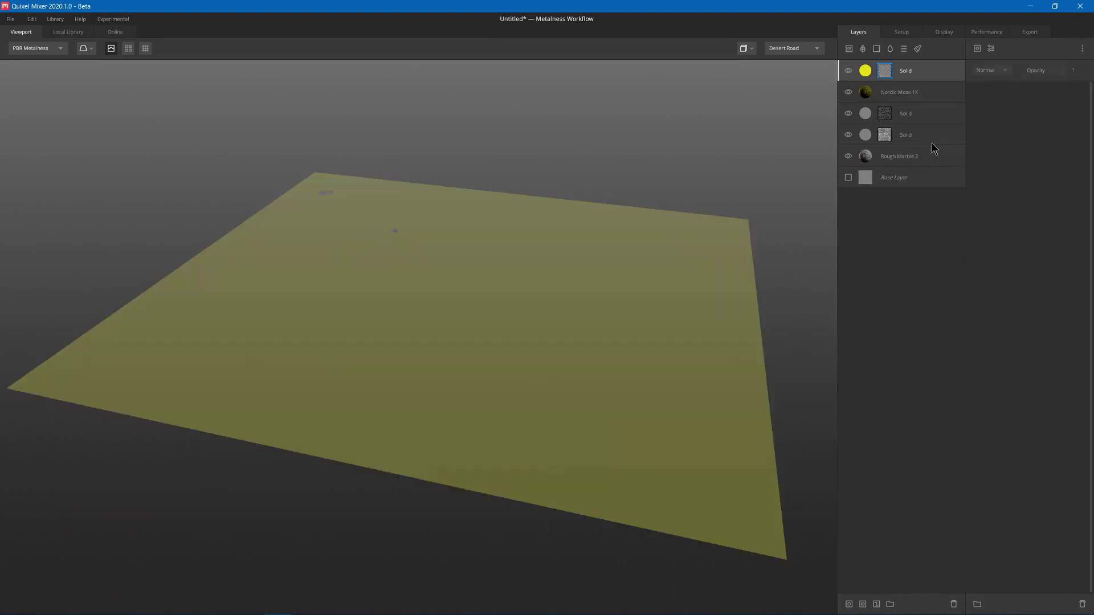
Step: Add a Circle Pattern mask reduced to a single circle (Repeat X/Y 1)
click(977, 49)
mouse_move(987, 93)
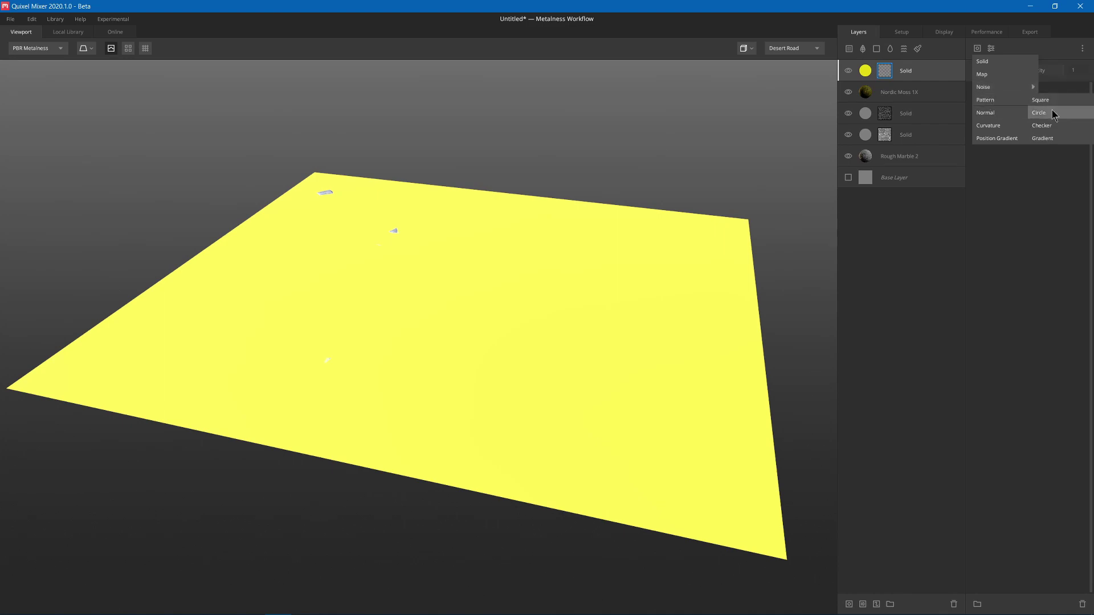
click(1042, 111)
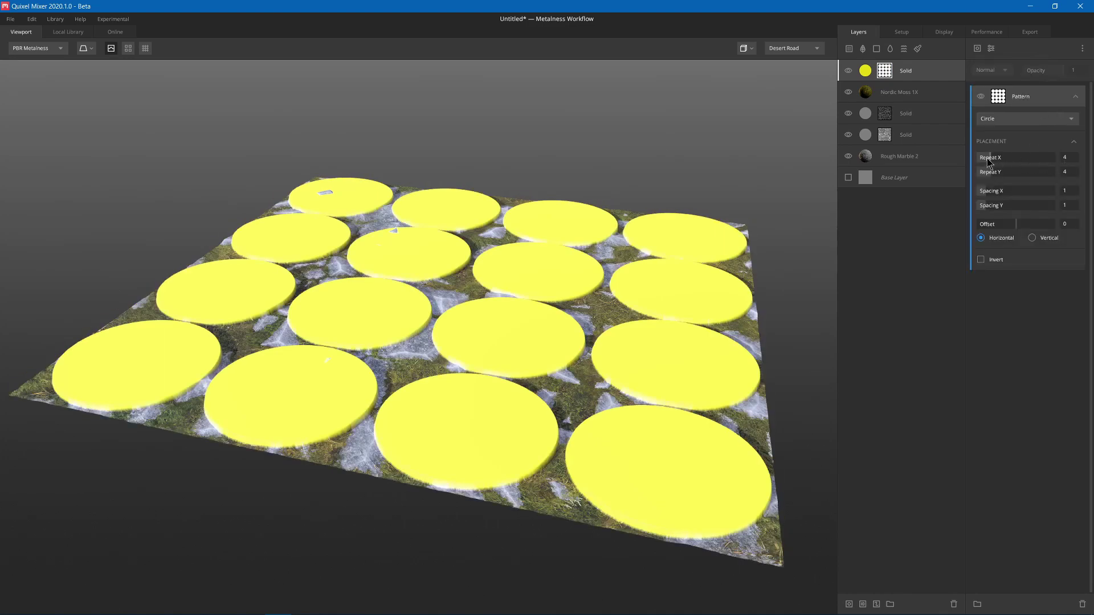
mouse_move(990, 161)
mouse_down()
mouse_move(979, 157)
mouse_move(982, 174)
mouse_up()
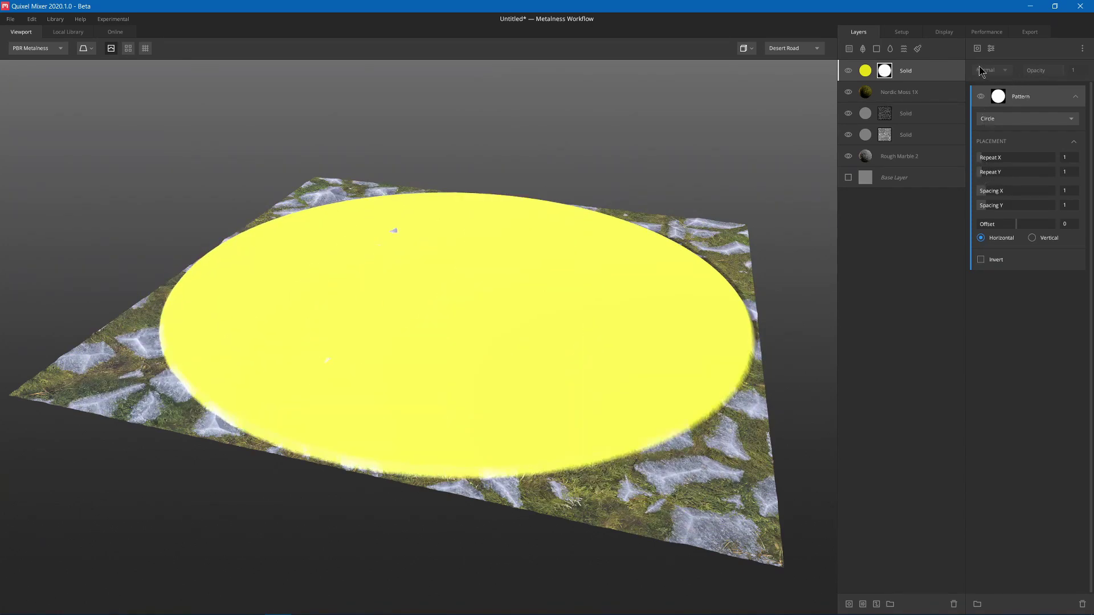
Step: Add a Circular Transform filter with 7 repetitions and swirl 0.055
click(989, 49)
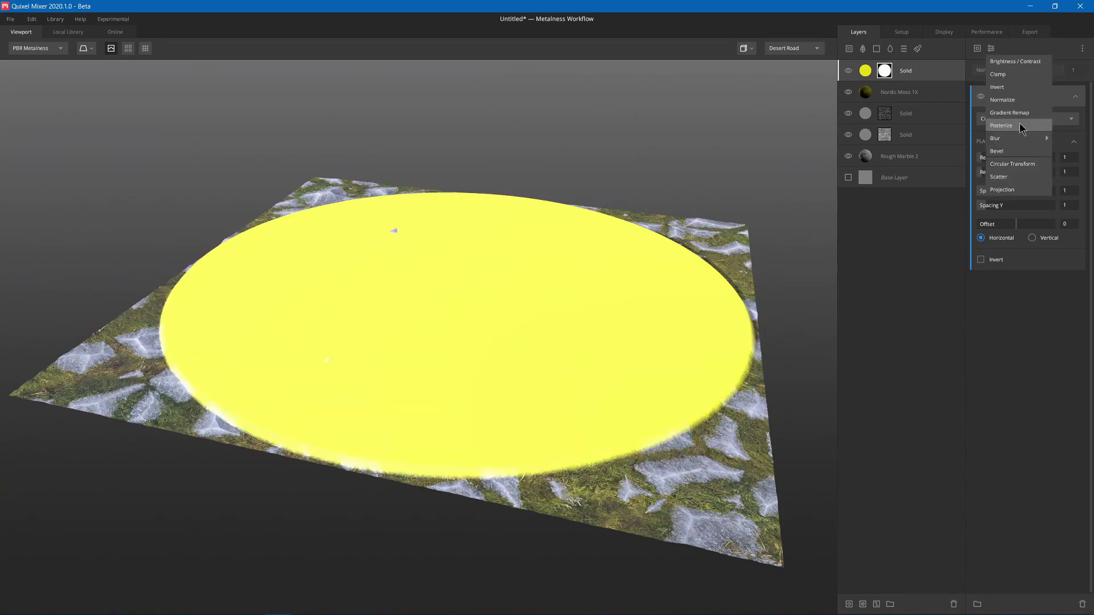
click(1023, 164)
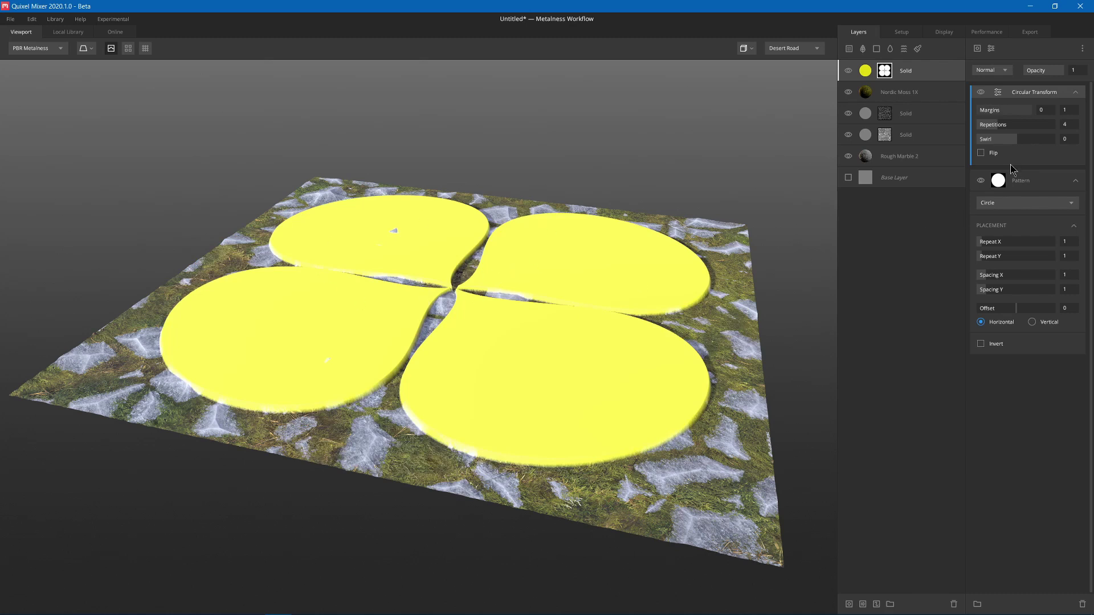
mouse_move(1002, 127)
mouse_down()
mouse_move(1043, 136)
mouse_move(1017, 135)
mouse_up()
key(t)
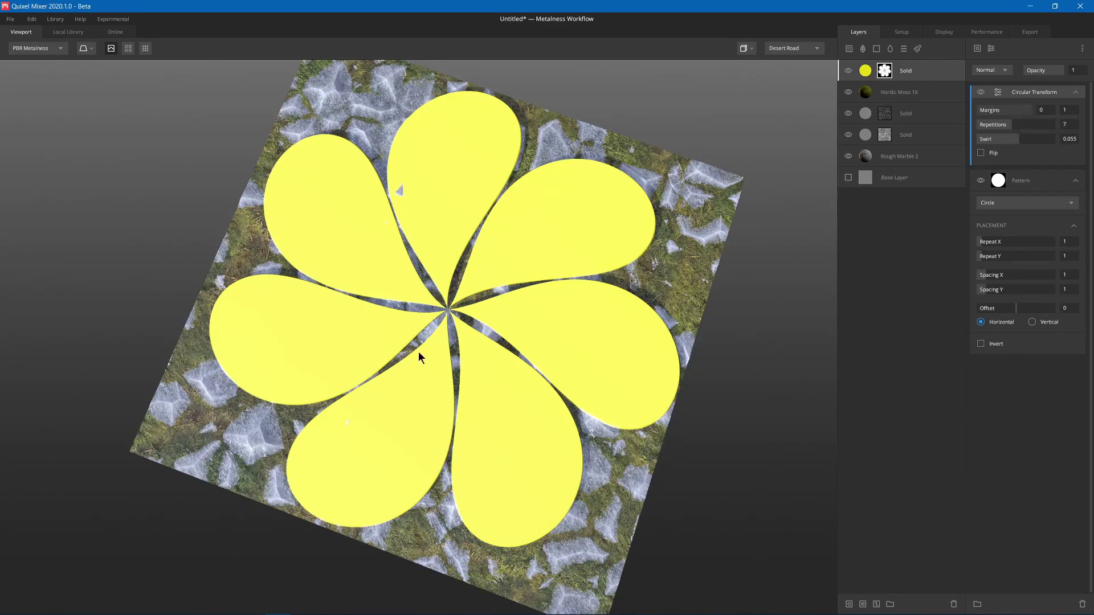
Step: Add a second mask pattern set to Circle with Repeat 1×1
click(976, 49)
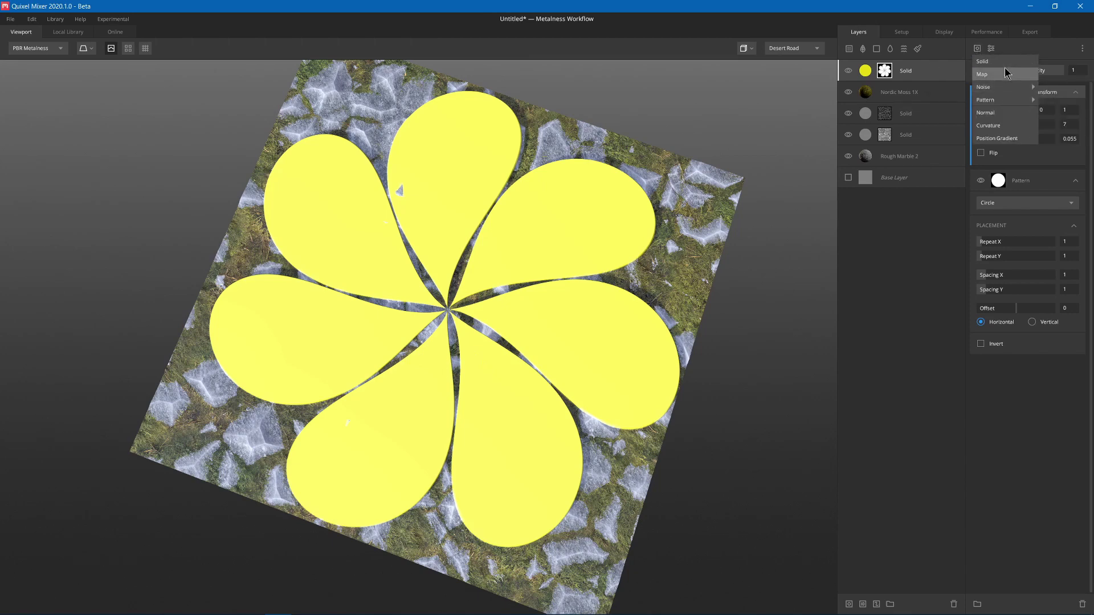
click(1041, 100)
click(985, 157)
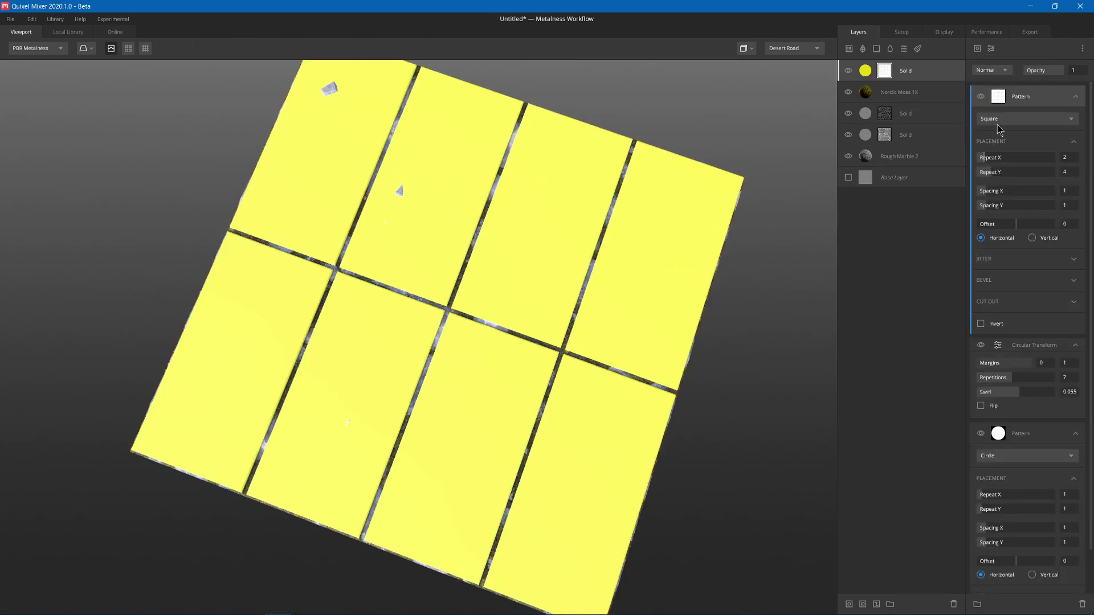
click(998, 121)
click(994, 137)
click(987, 172)
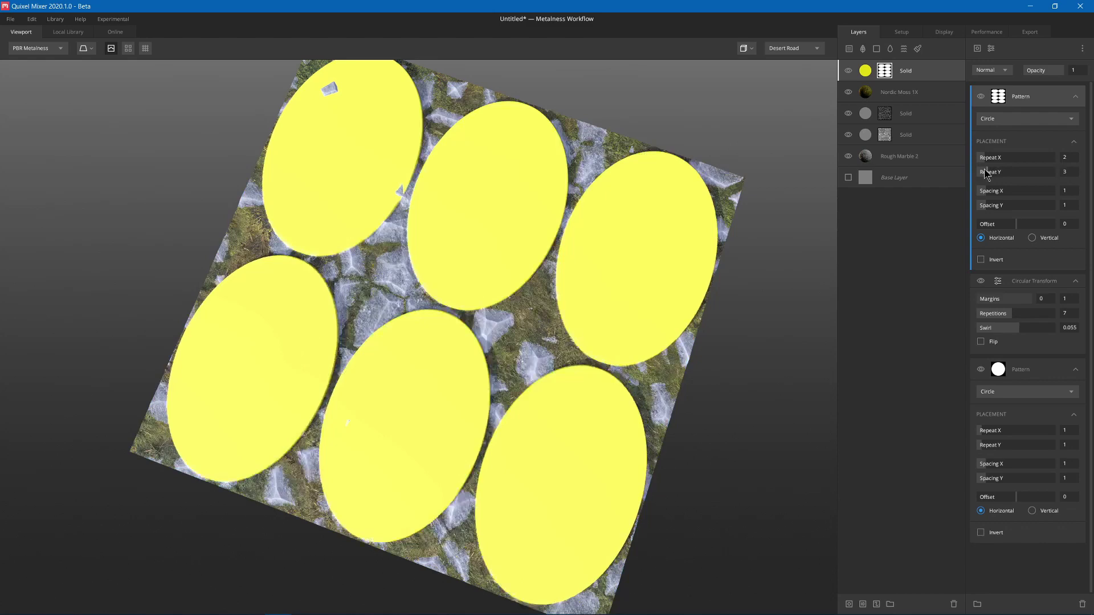
click(987, 172)
click(985, 159)
click(983, 171)
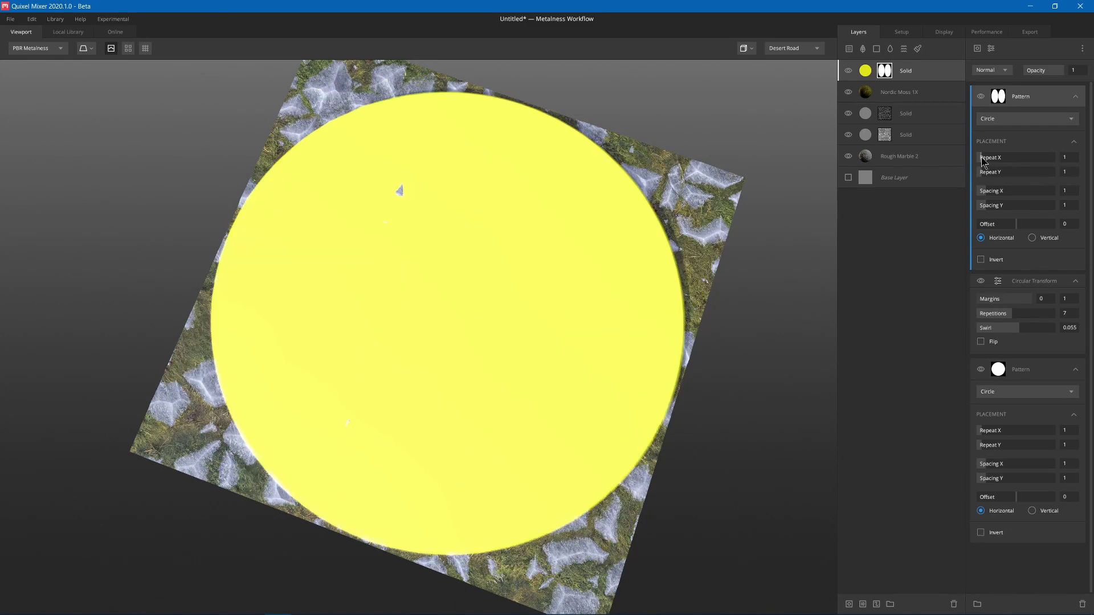
Step: Add a Freeform Projection modifier and shrink the circle to scale 0.362
click(992, 50)
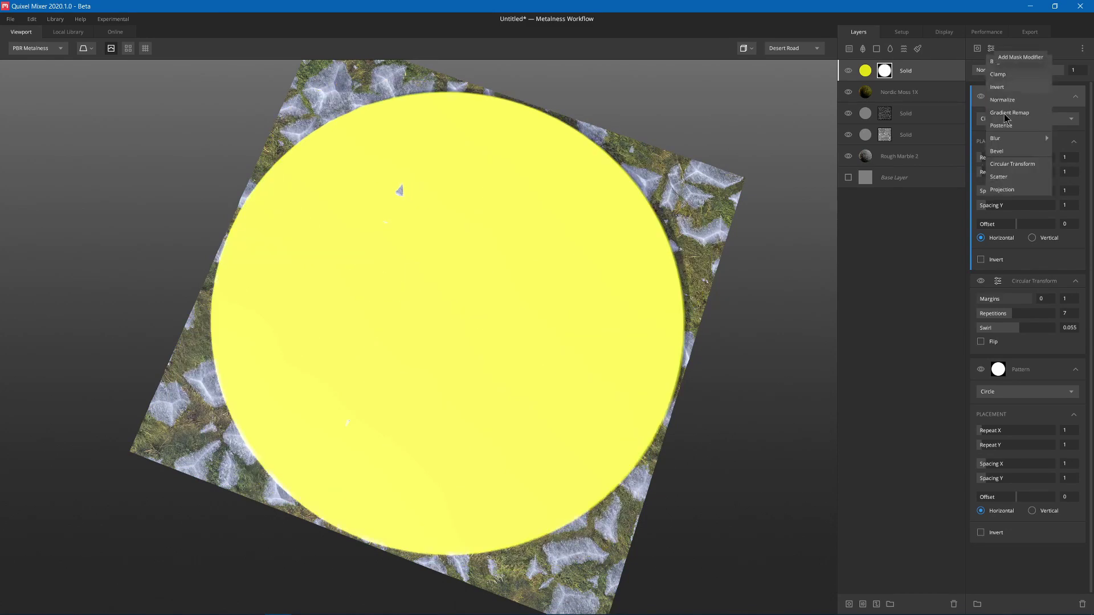
click(1005, 191)
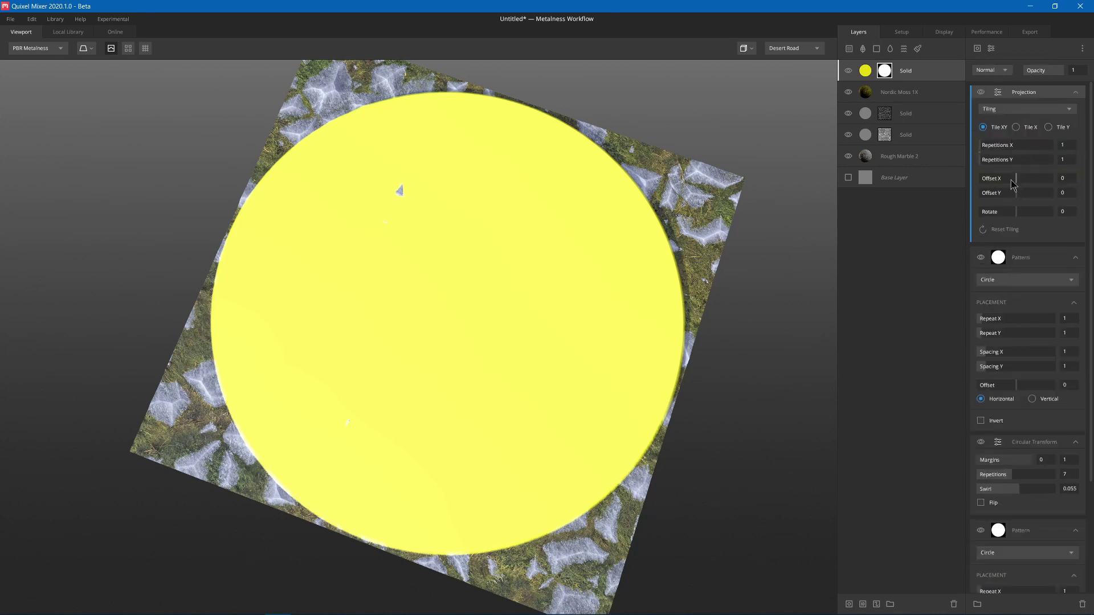
click(1013, 109)
click(1006, 134)
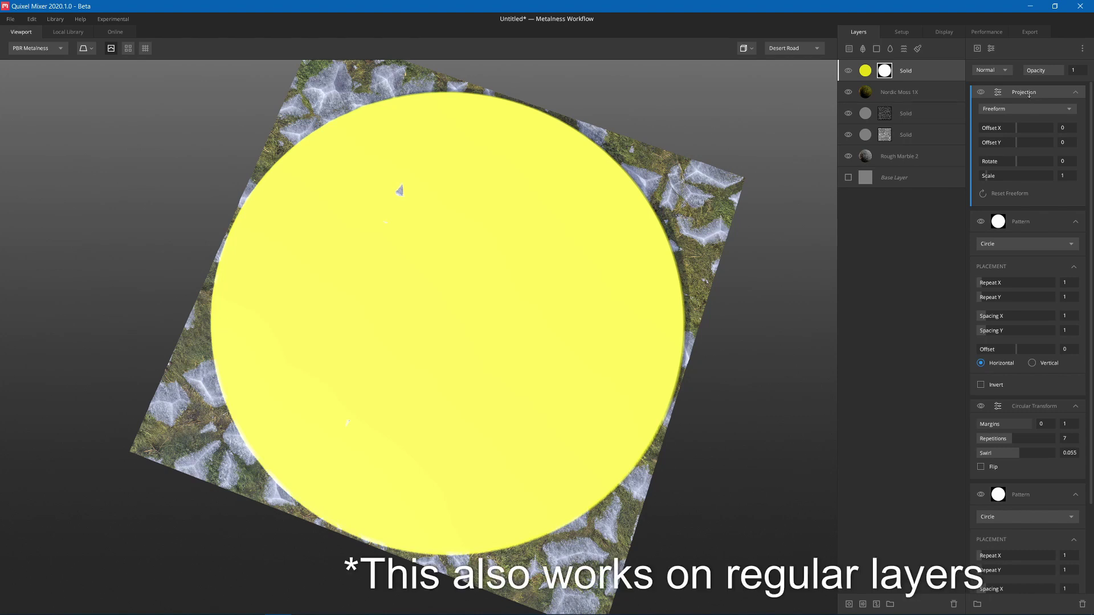
drag(1029, 93, 1028, 94)
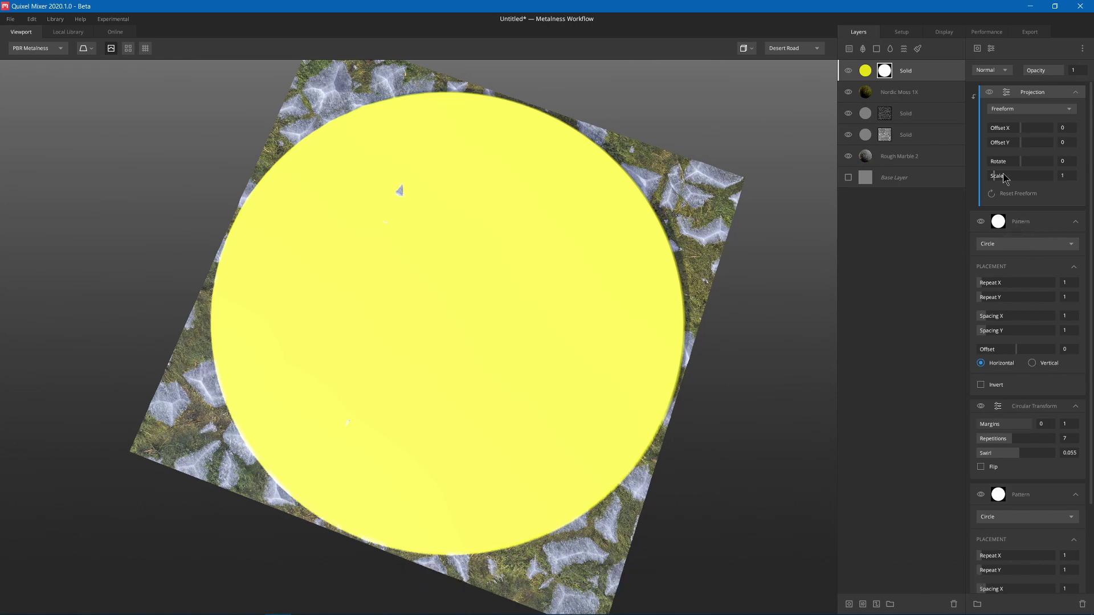
drag(994, 179, 990, 177)
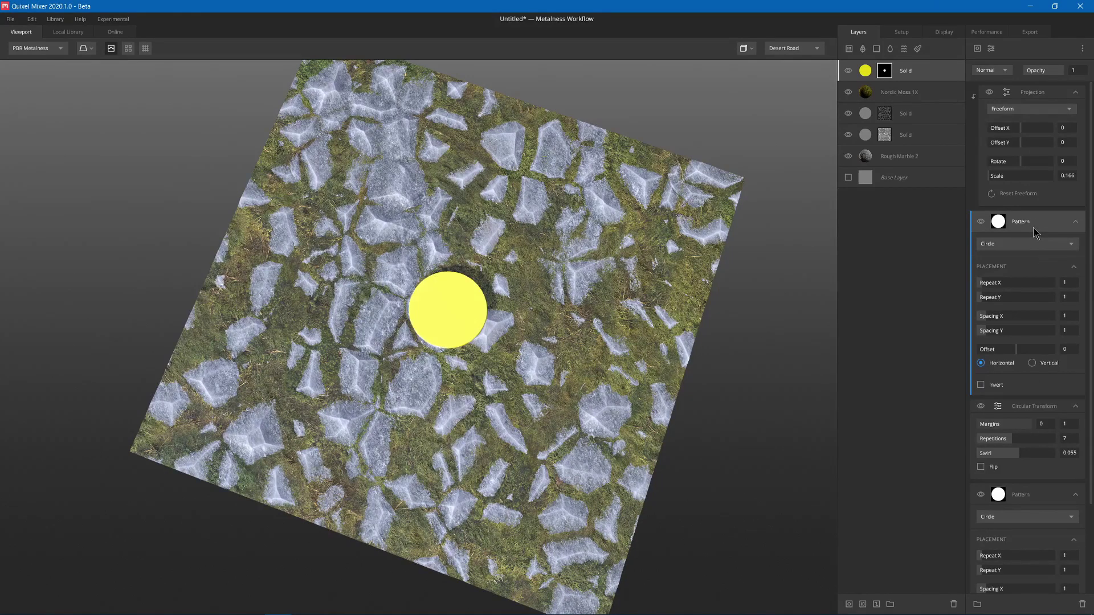
Step: Set the mask blend to Add, enlarge the flower, and add a Clamp modifier
click(993, 71)
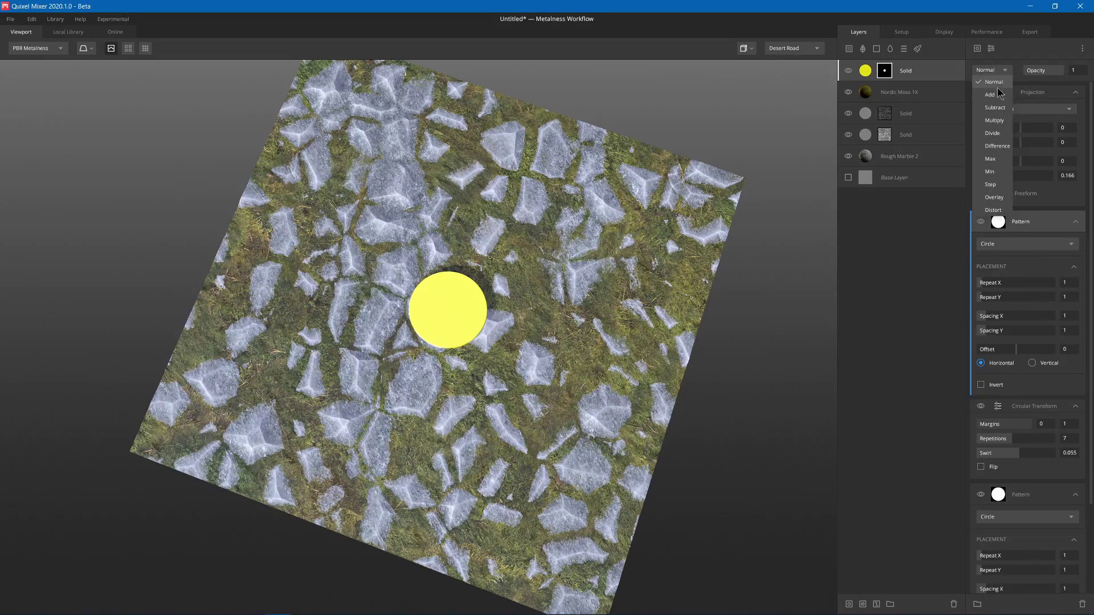
click(990, 95)
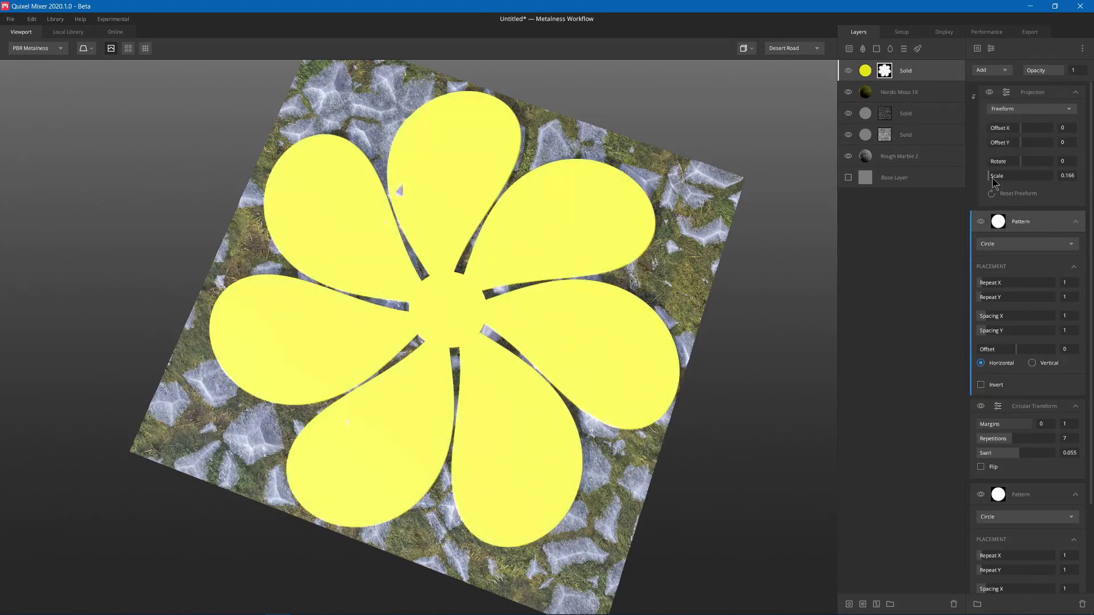
drag(1020, 175, 988, 181)
click(991, 48)
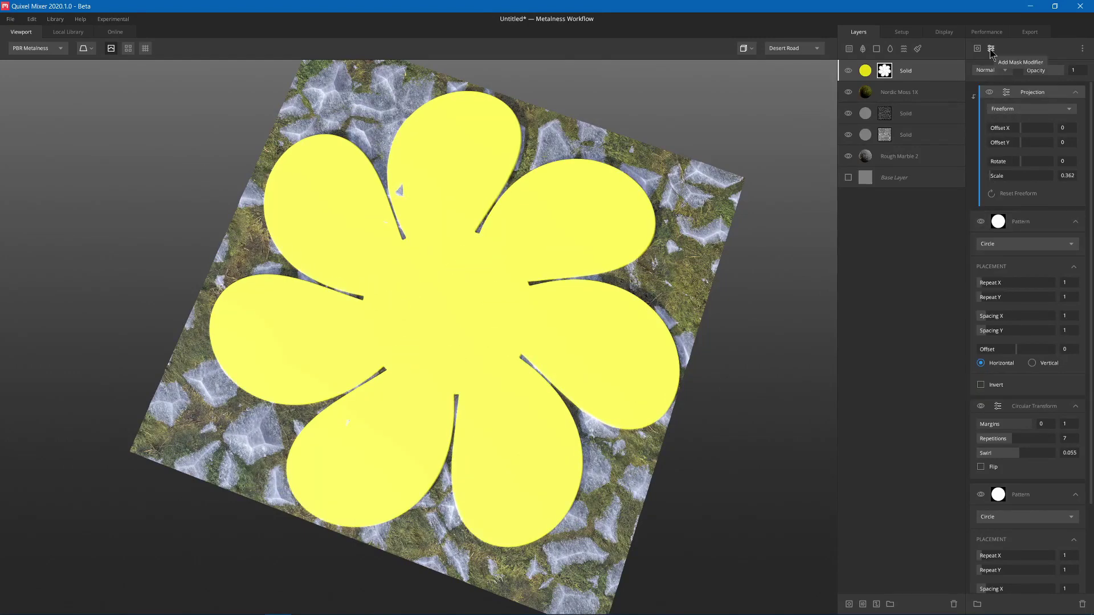
click(1013, 76)
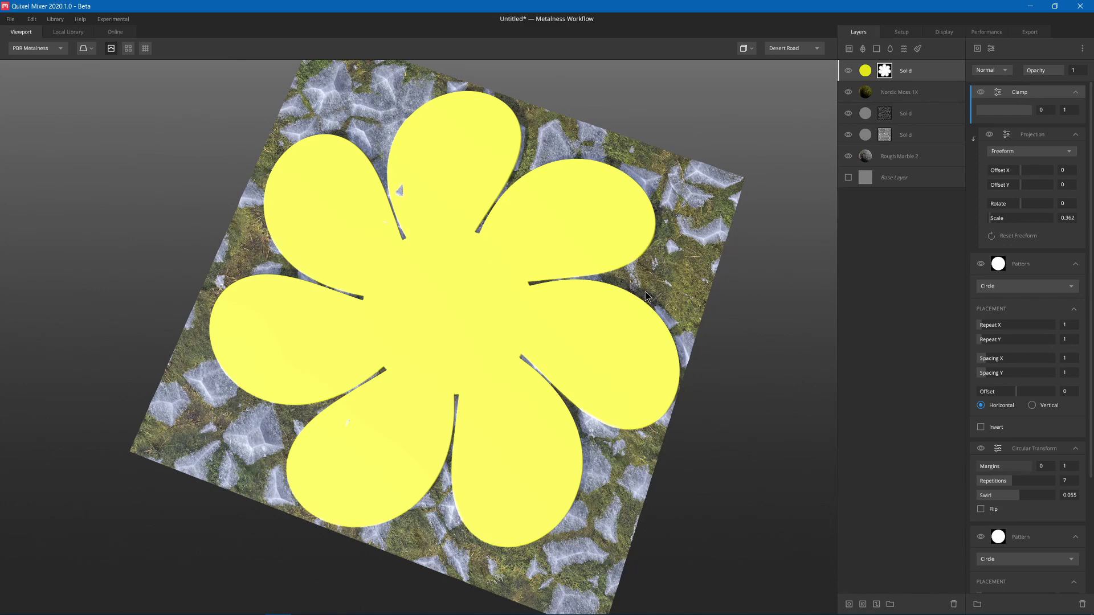
Step: Scatter the flower at size 0.063–0.087 and density 24, wrapping underlying at 0.572
click(993, 49)
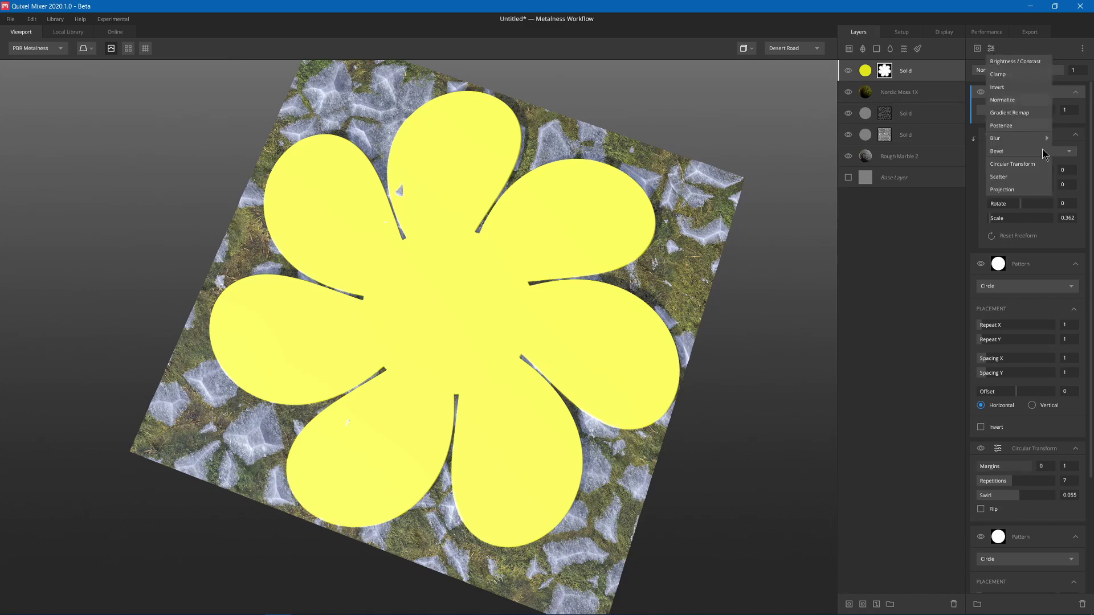
click(1009, 178)
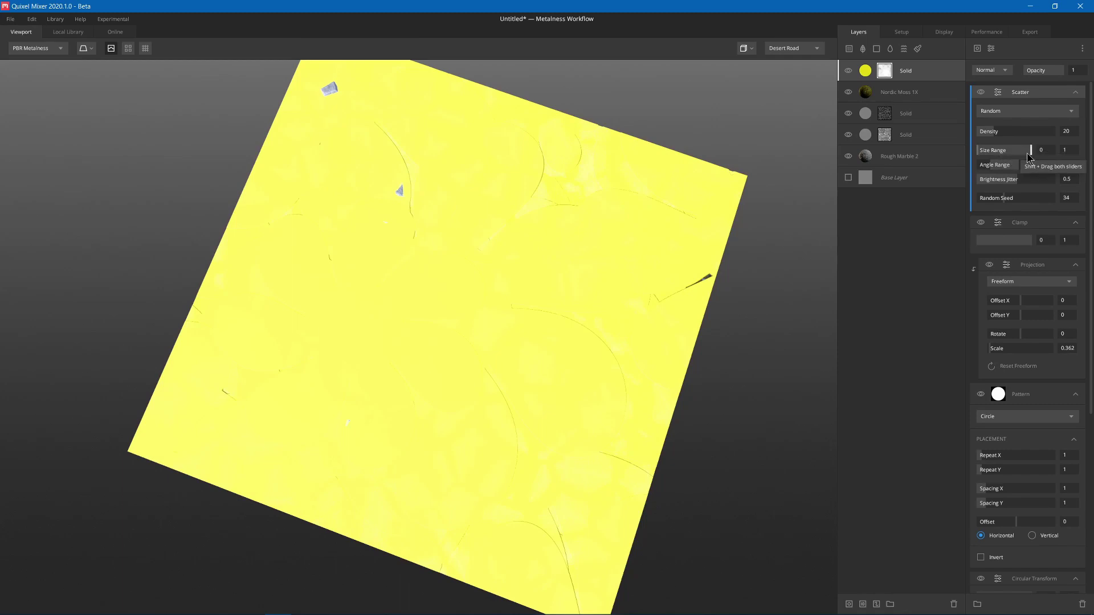
drag(1028, 155, 1000, 137)
drag(627, 171, 546, 353)
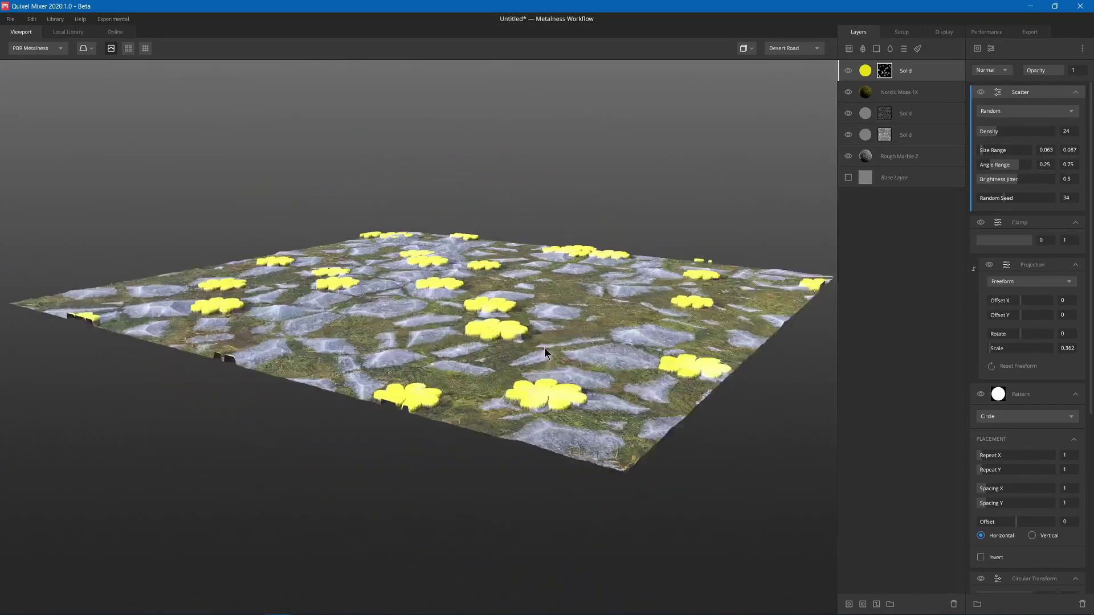
scroll(577, 346, up, 2)
drag(994, 175, 1053, 196)
drag(820, 311, 567, 368)
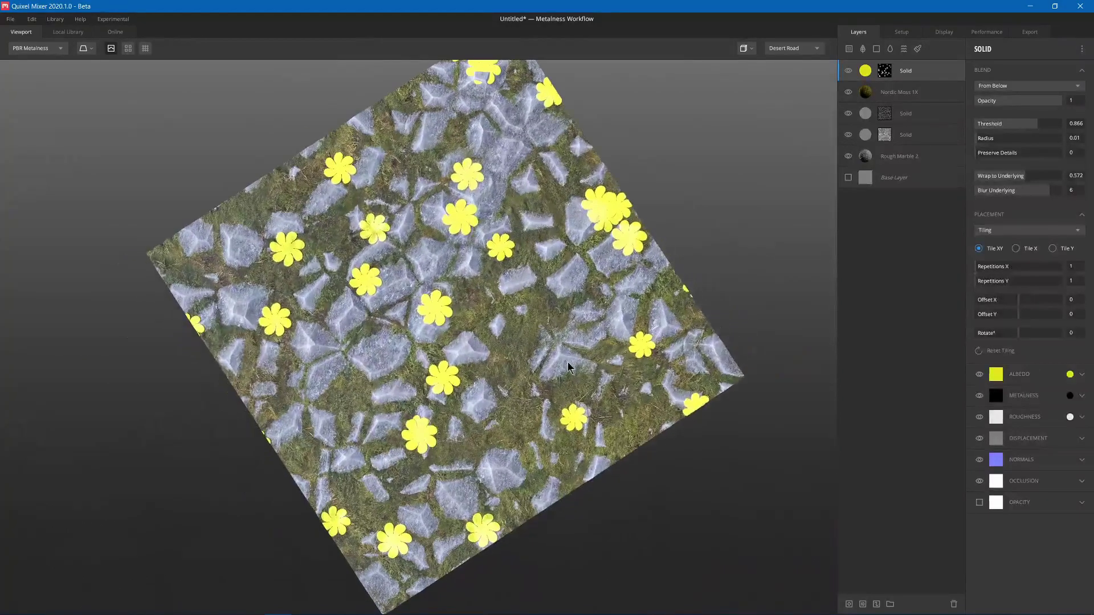
Step: Duplicate the yellow flower layer and tint the copy's albedo cyan
right_click(912, 74)
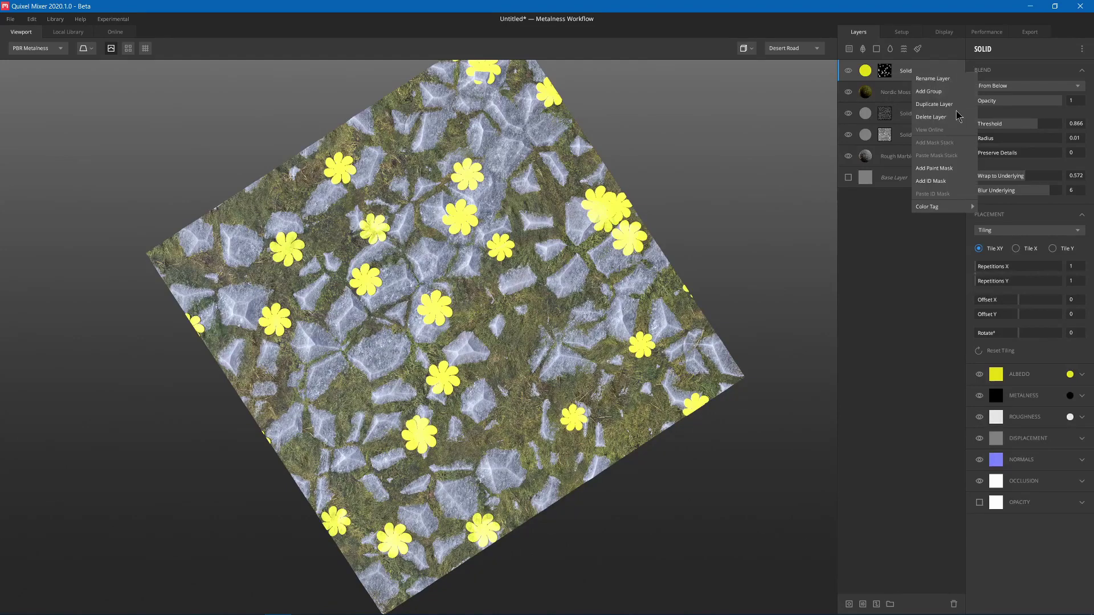
click(940, 104)
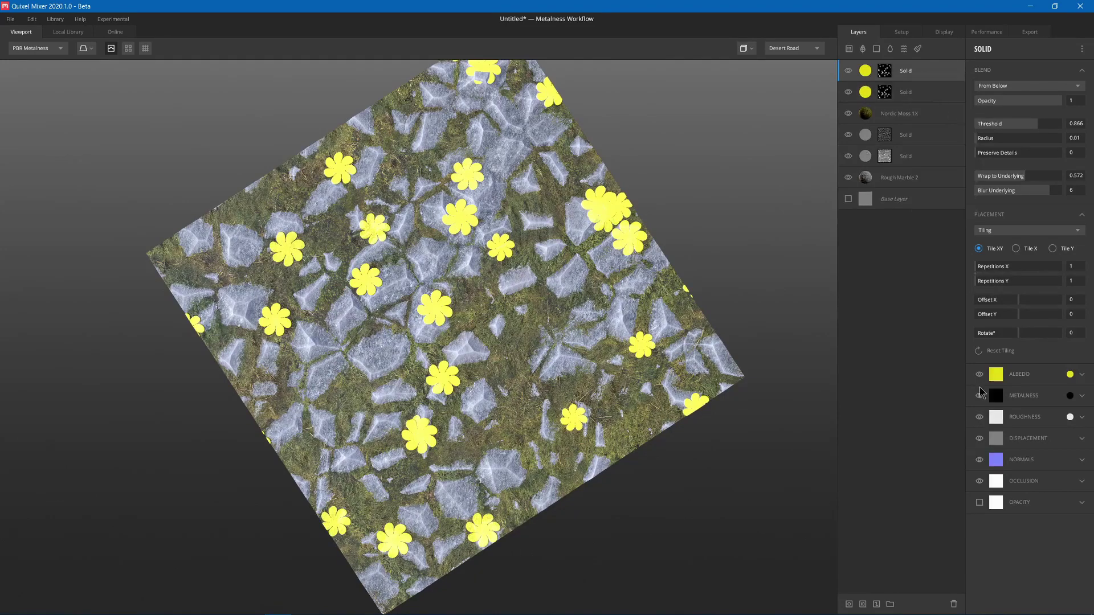
click(996, 374)
click(547, 318)
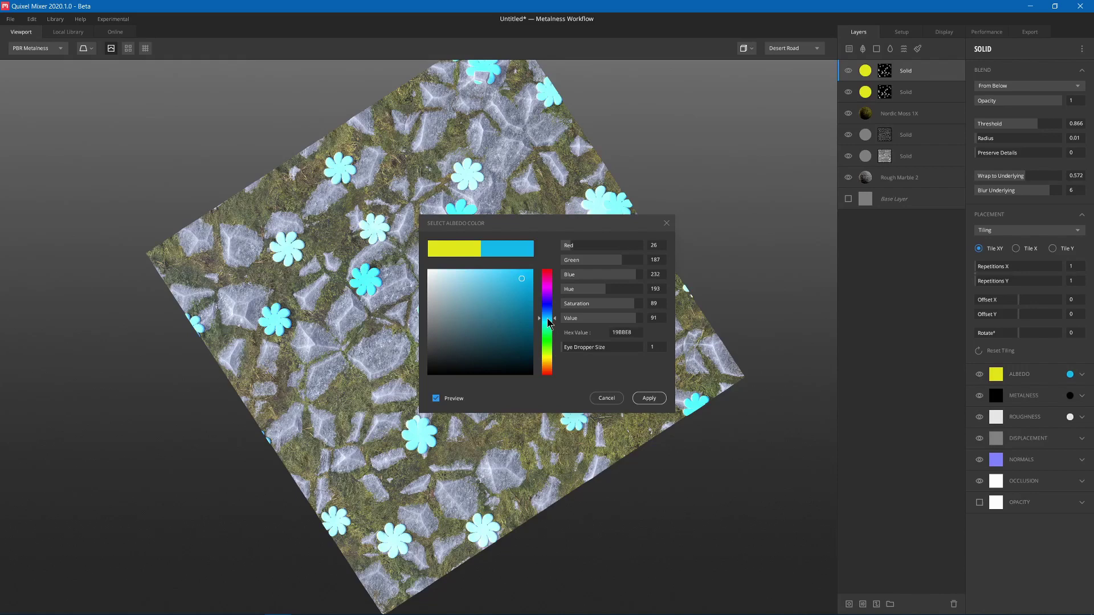
click(649, 397)
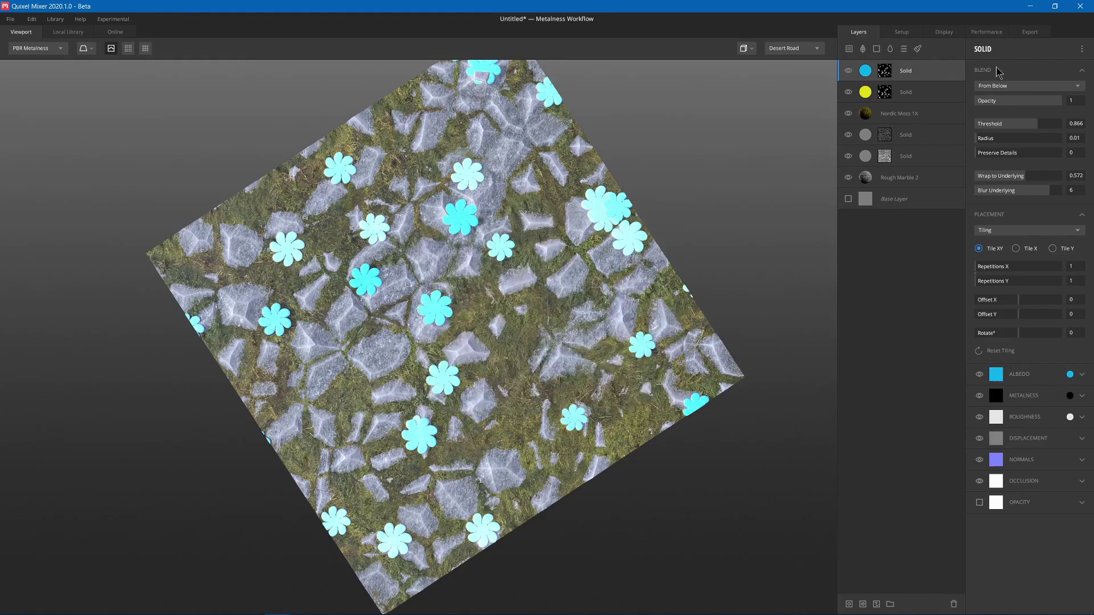
Step: Duplicate the cyan layer, tint the copy pink, then show the cyan layer's mask stack
right_click(903, 71)
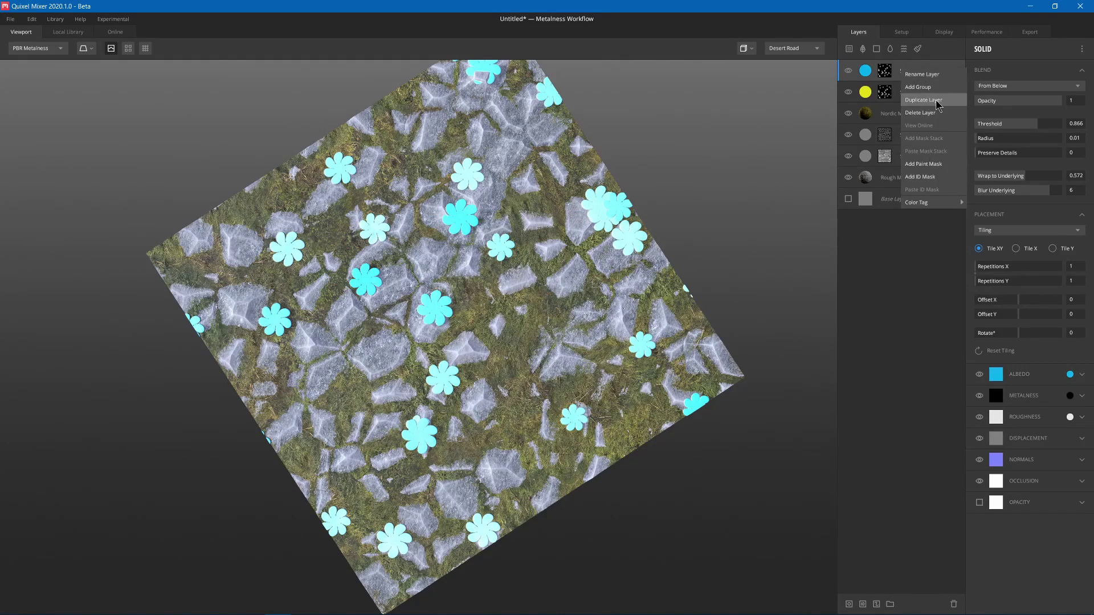
click(924, 100)
click(1070, 375)
click(549, 311)
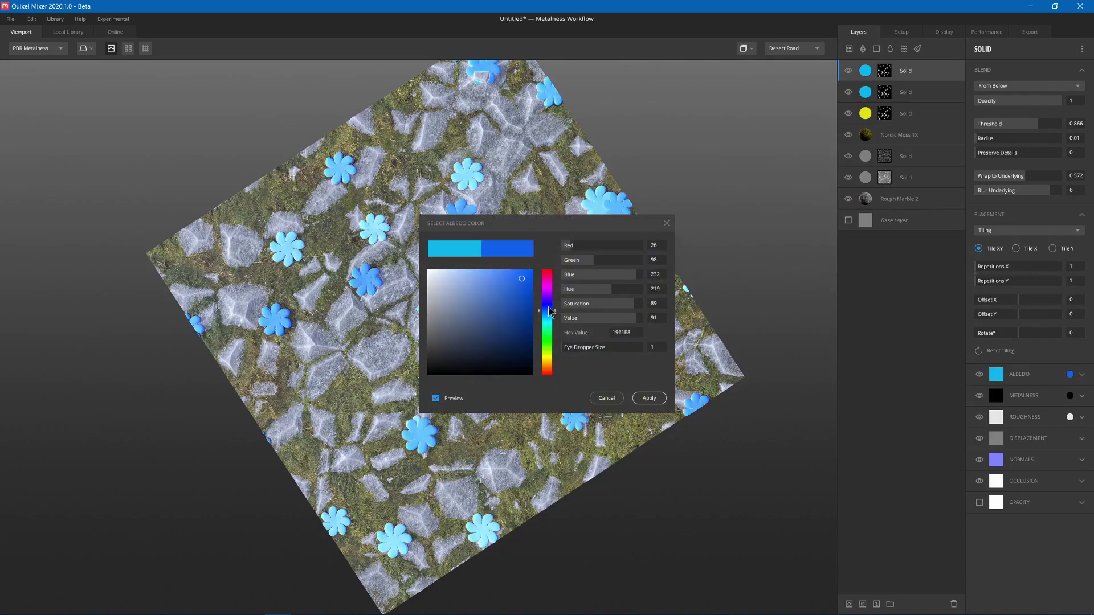
click(548, 287)
click(649, 398)
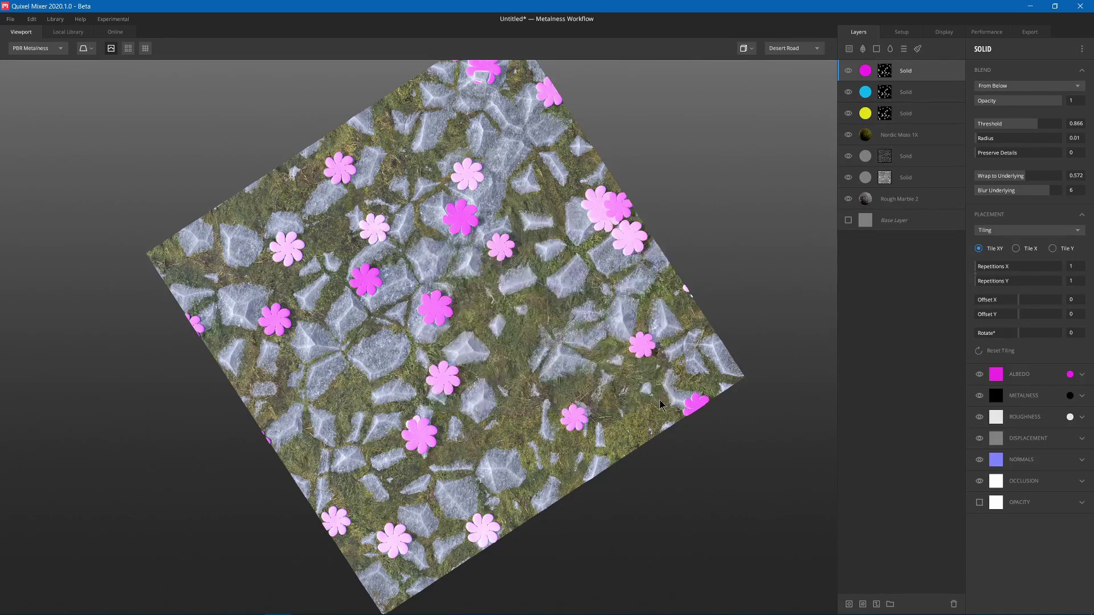
click(906, 95)
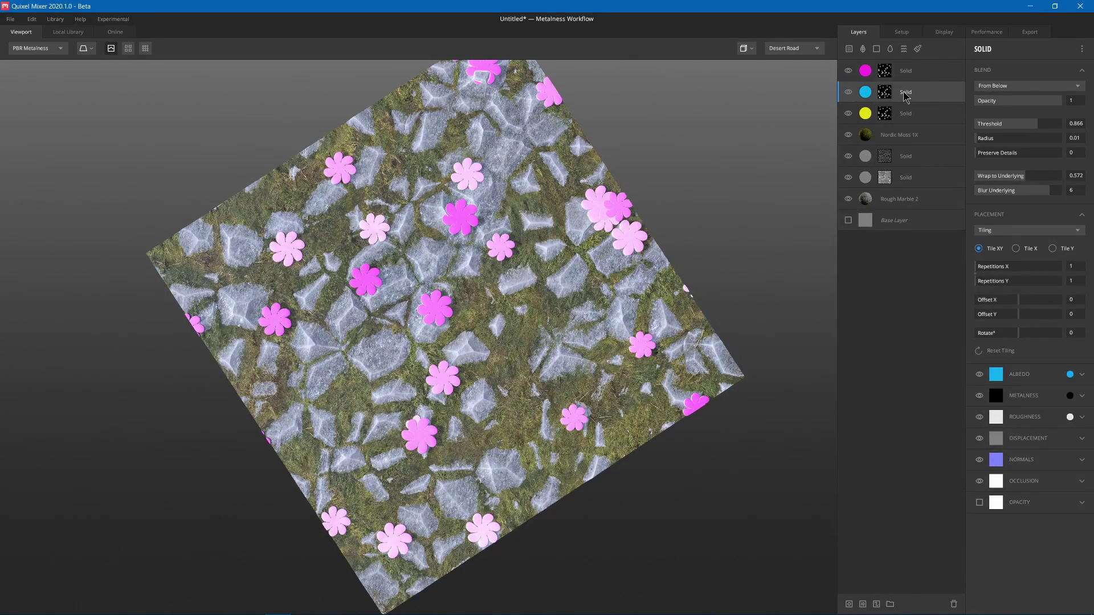
click(885, 93)
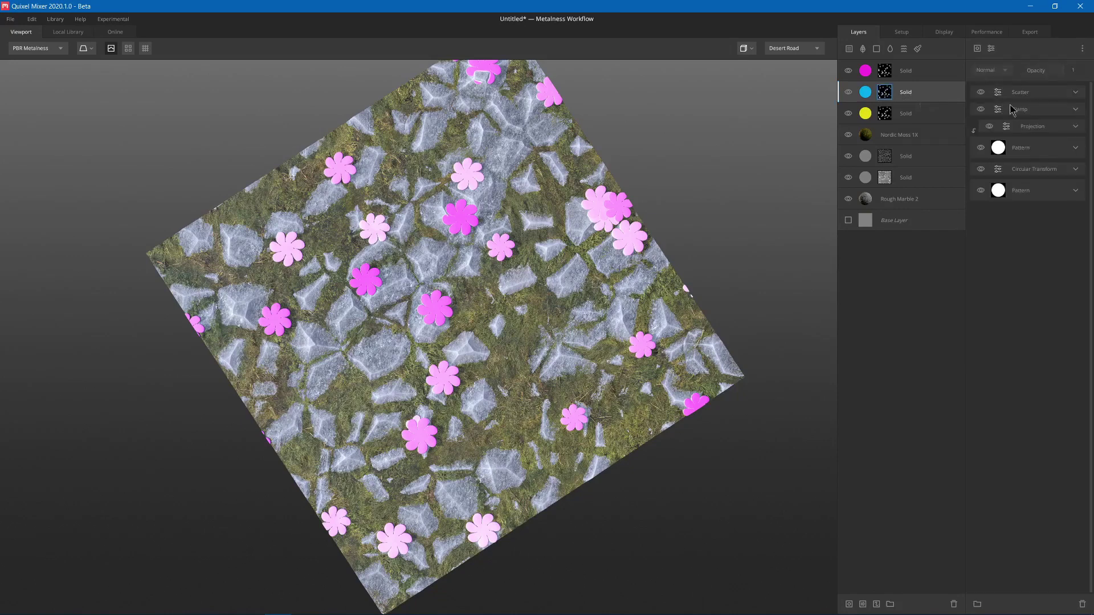
Step: Reseed the cyan flowers to 38 and the pink flowers to 54, lowering pink density to 8.84
click(1075, 93)
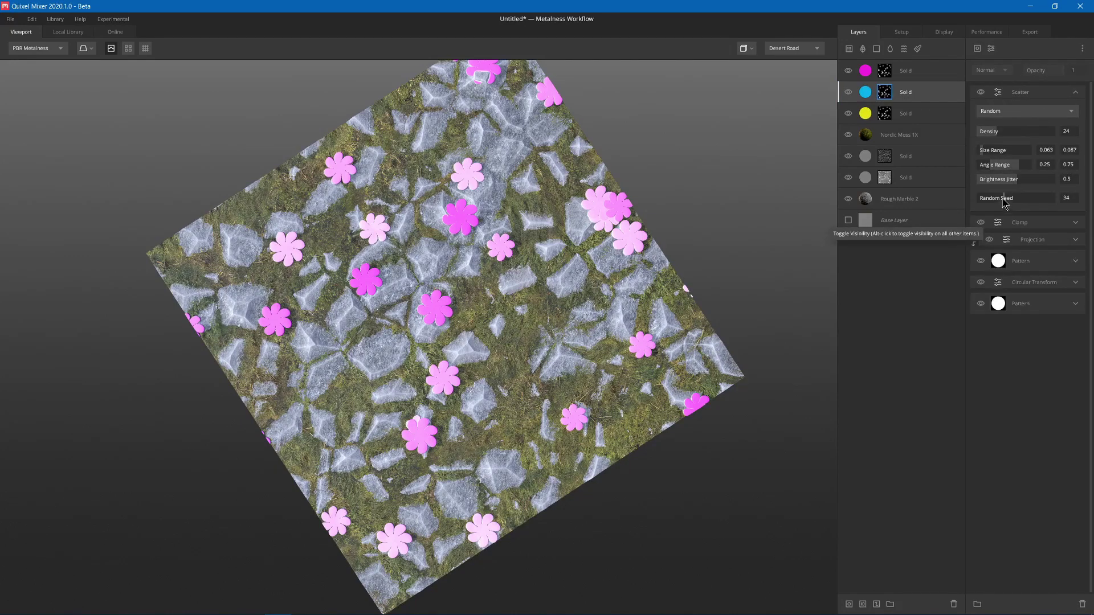
drag(1004, 199, 1008, 199)
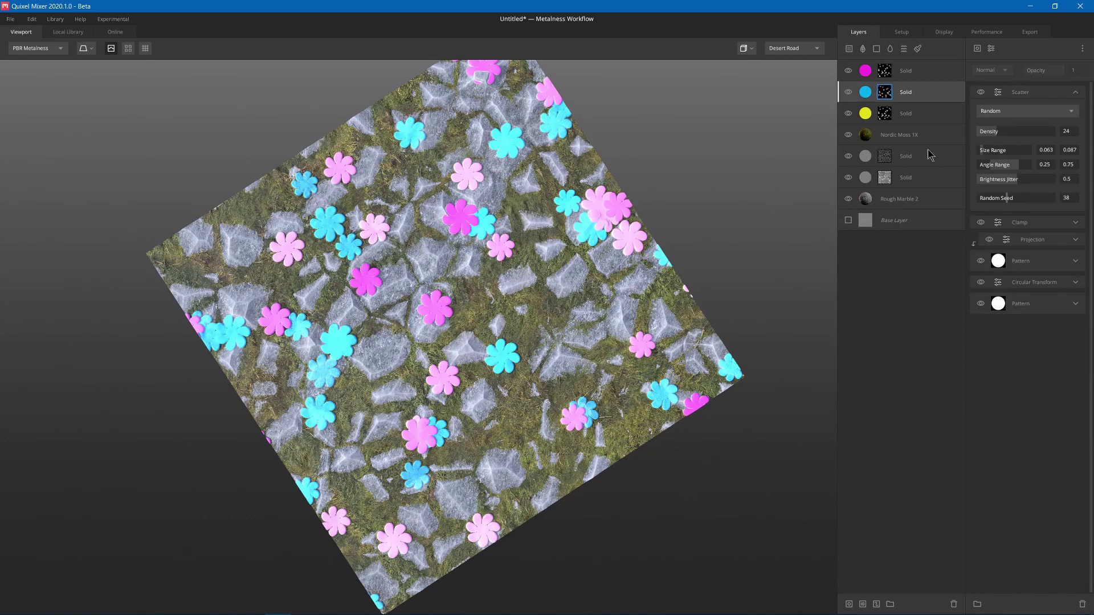
click(885, 73)
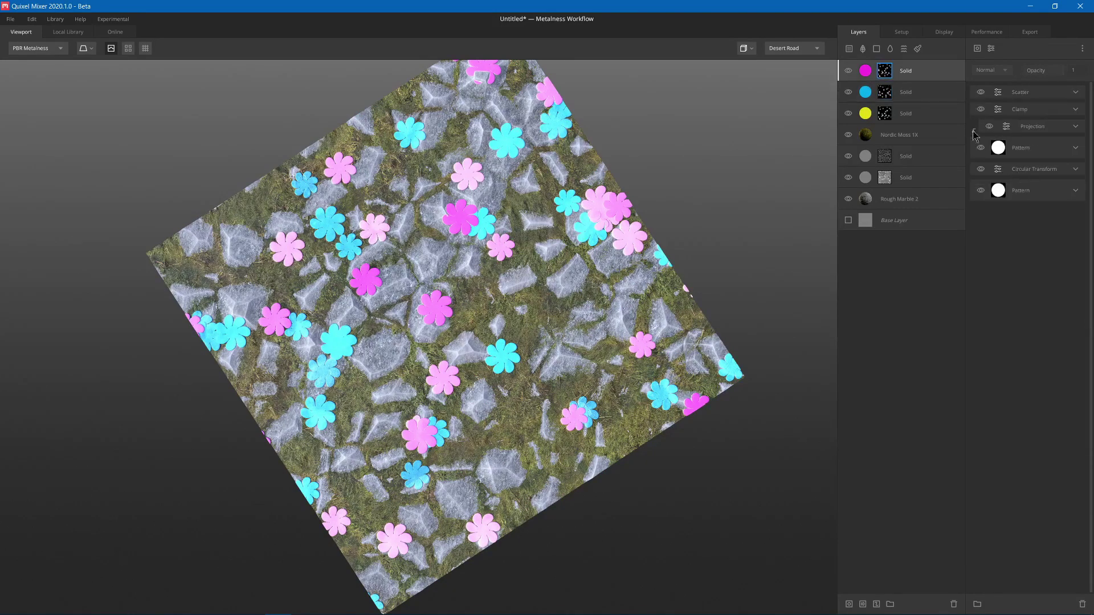
click(1075, 92)
drag(1017, 199, 1019, 203)
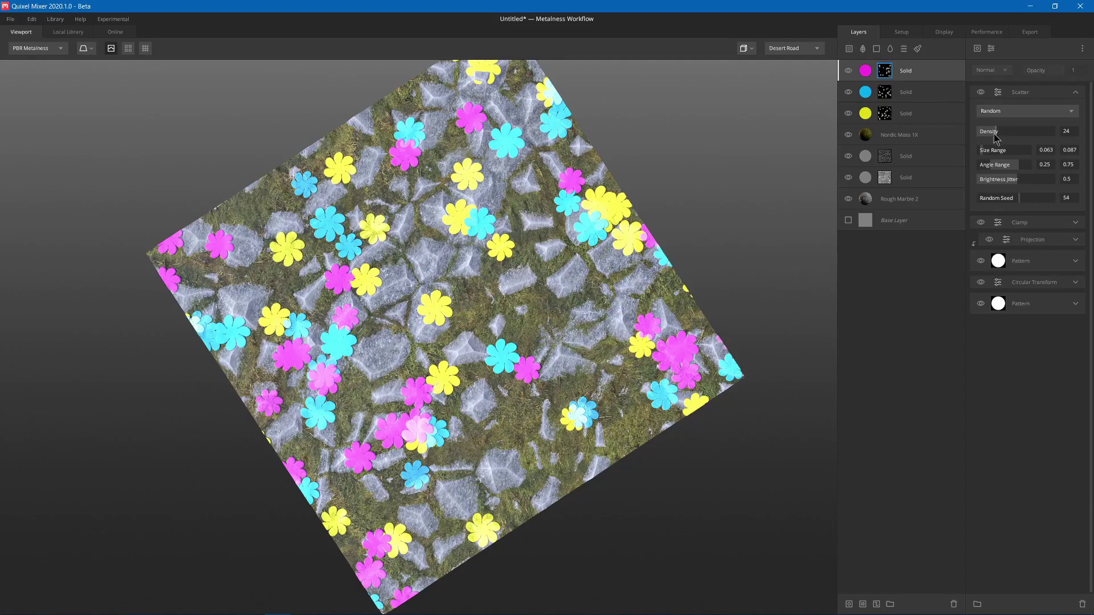
drag(997, 138, 984, 135)
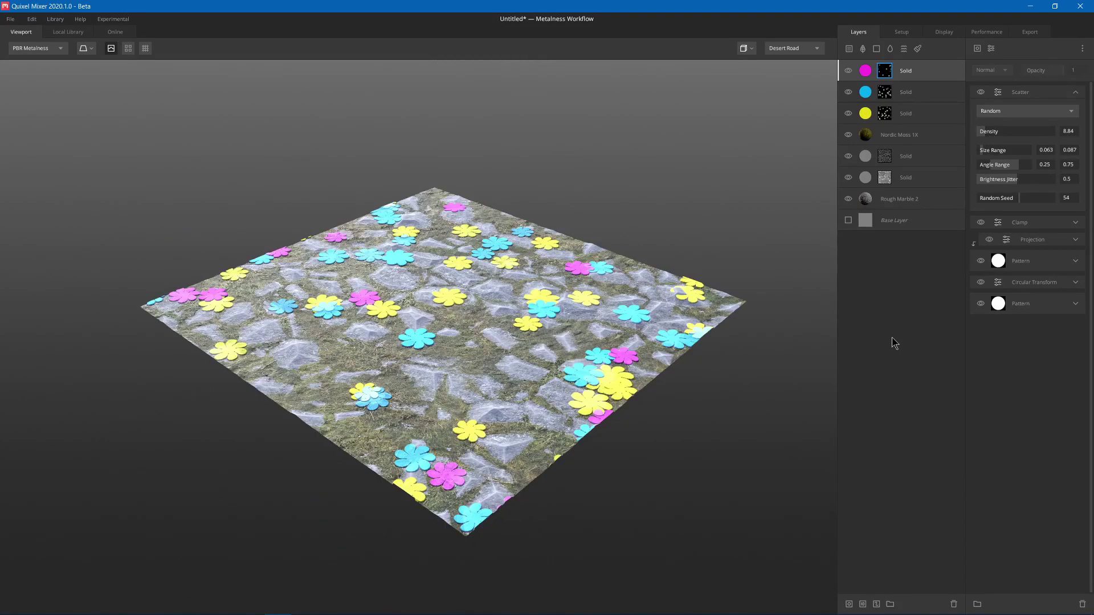
Step: Add a Liquid layer at threshold 0.706 and place a new Noise layer directly beneath it
click(890, 50)
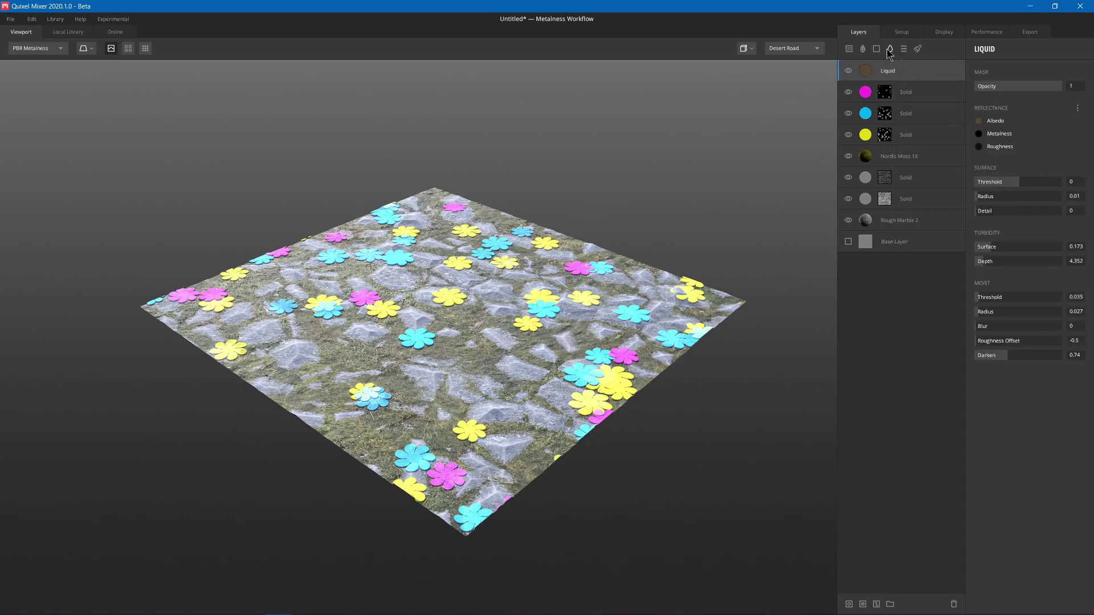
drag(1019, 190, 1036, 191)
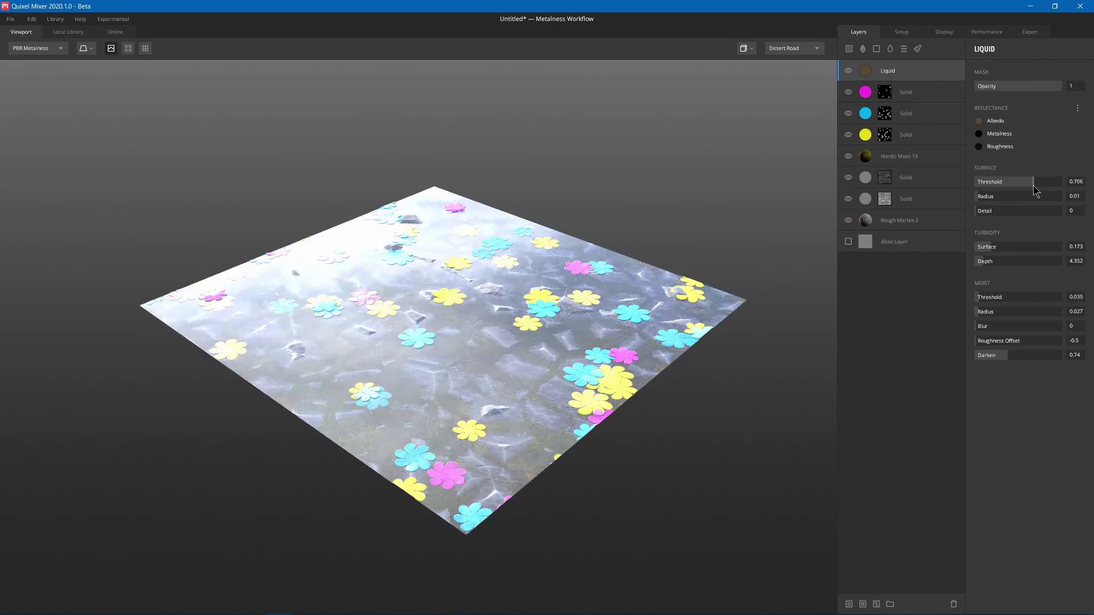
click(904, 50)
drag(905, 79, 902, 92)
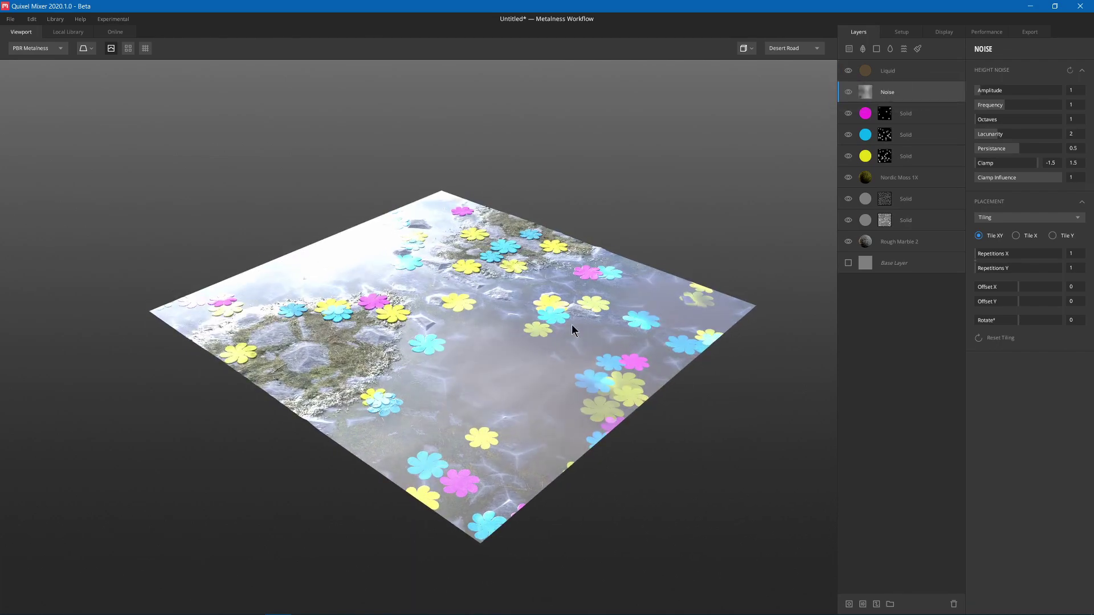
Step: Raise the noise frequency, then set Liquid surface threshold to 0.587 and moist radius to 1
click(982, 105)
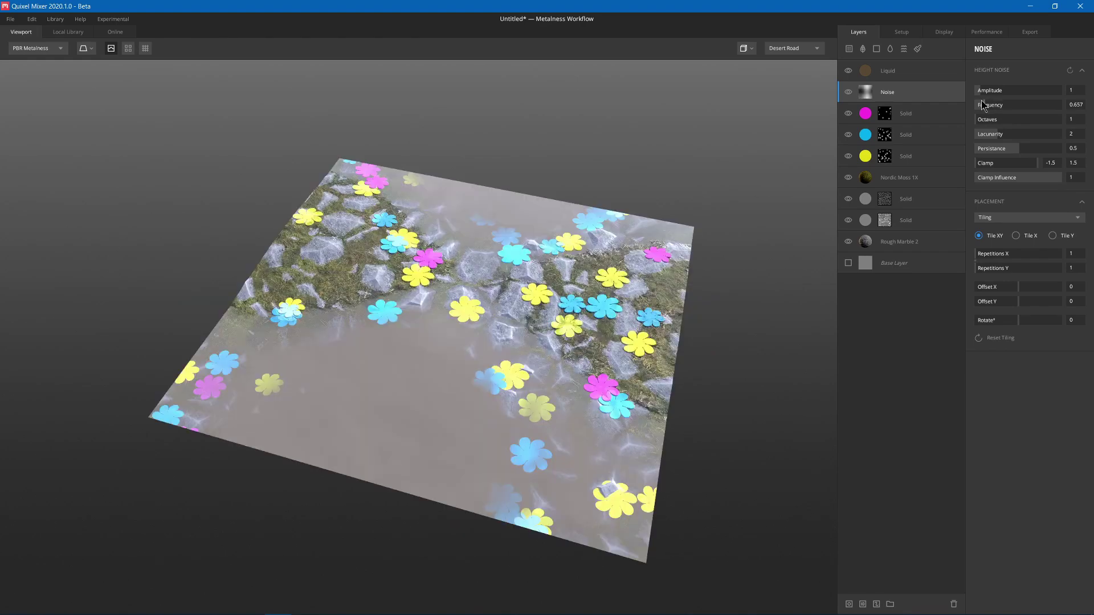
drag(984, 107, 1016, 106)
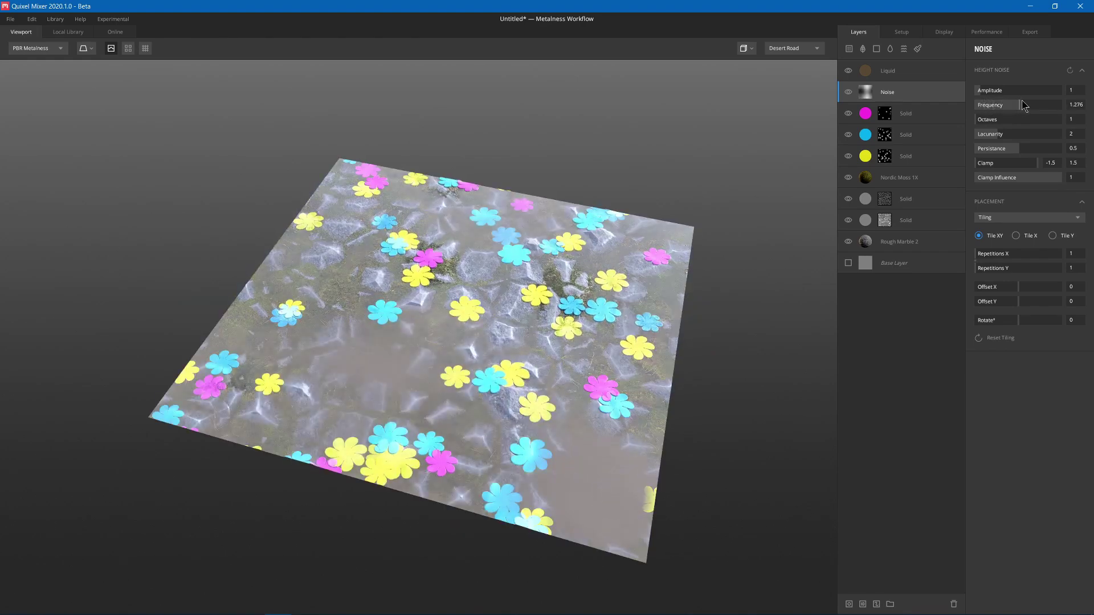
click(911, 72)
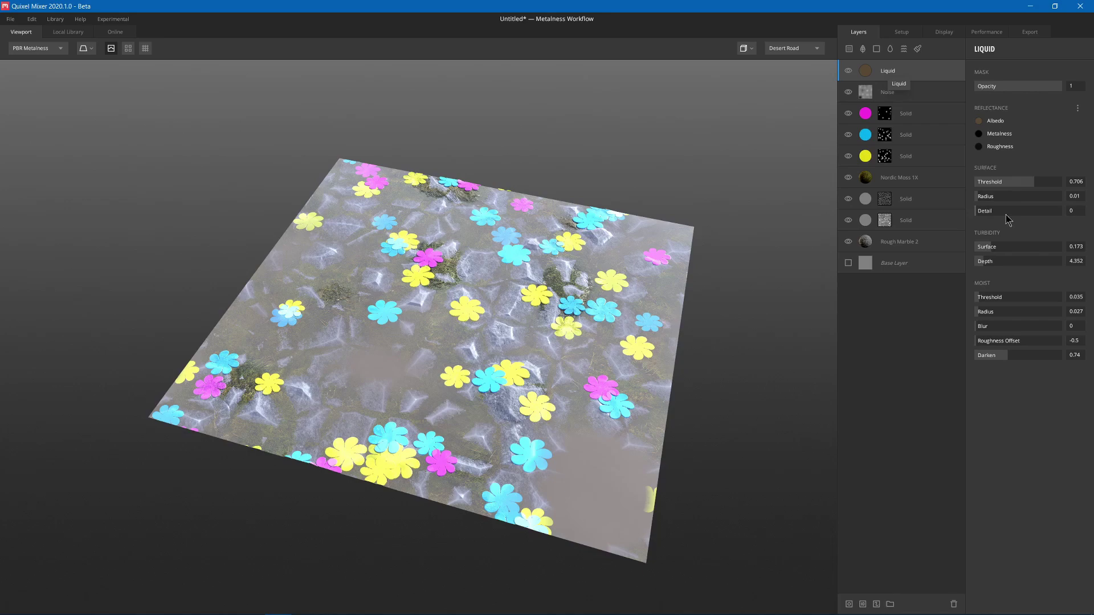
drag(1025, 183, 1034, 185)
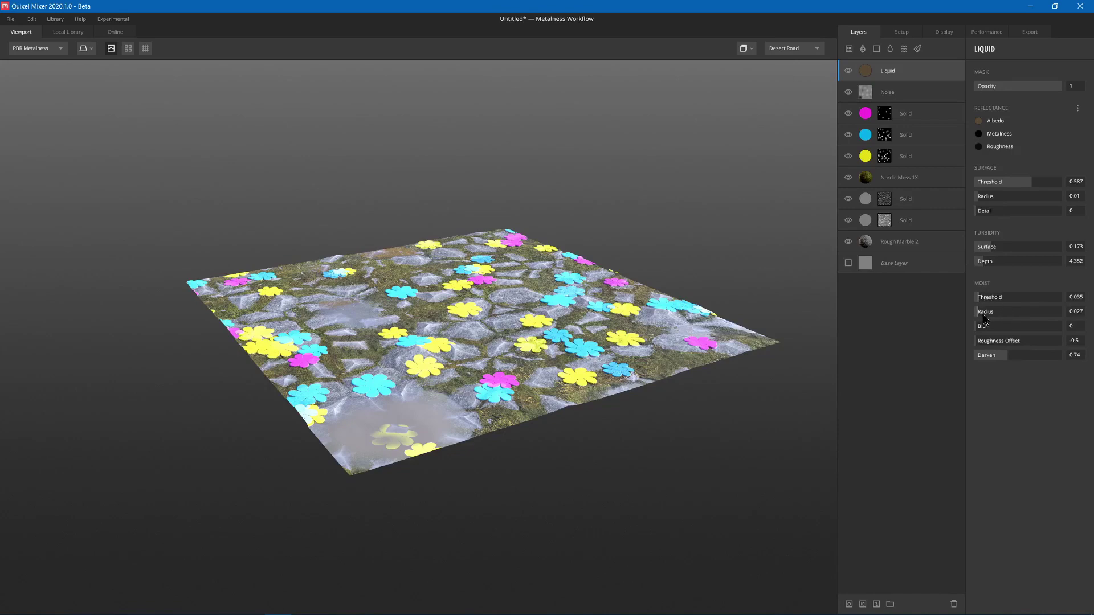
drag(984, 318, 1059, 312)
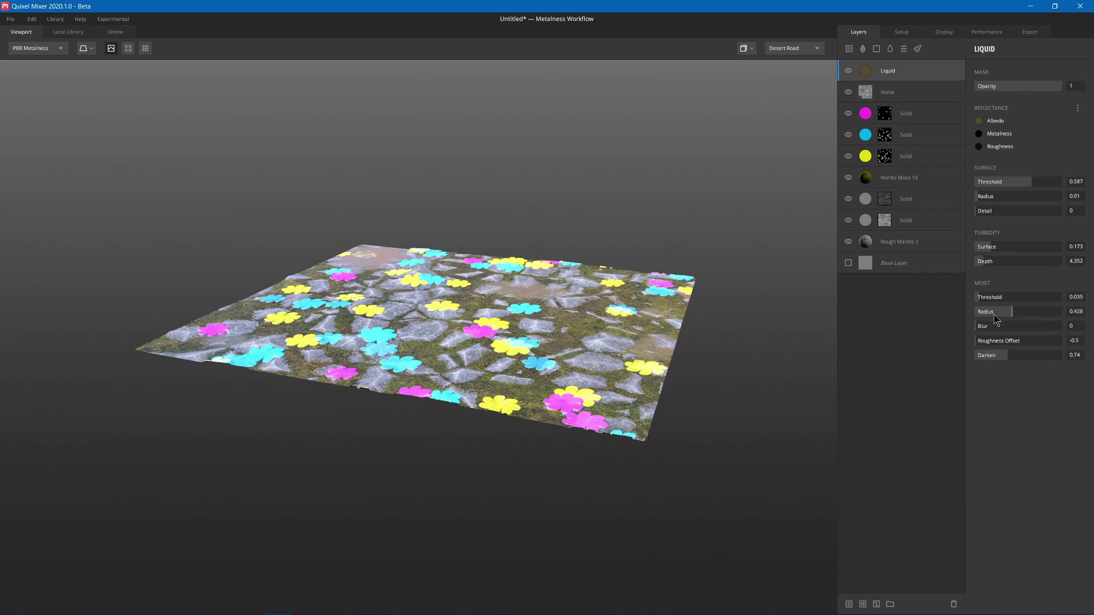
drag(994, 312, 1061, 312)
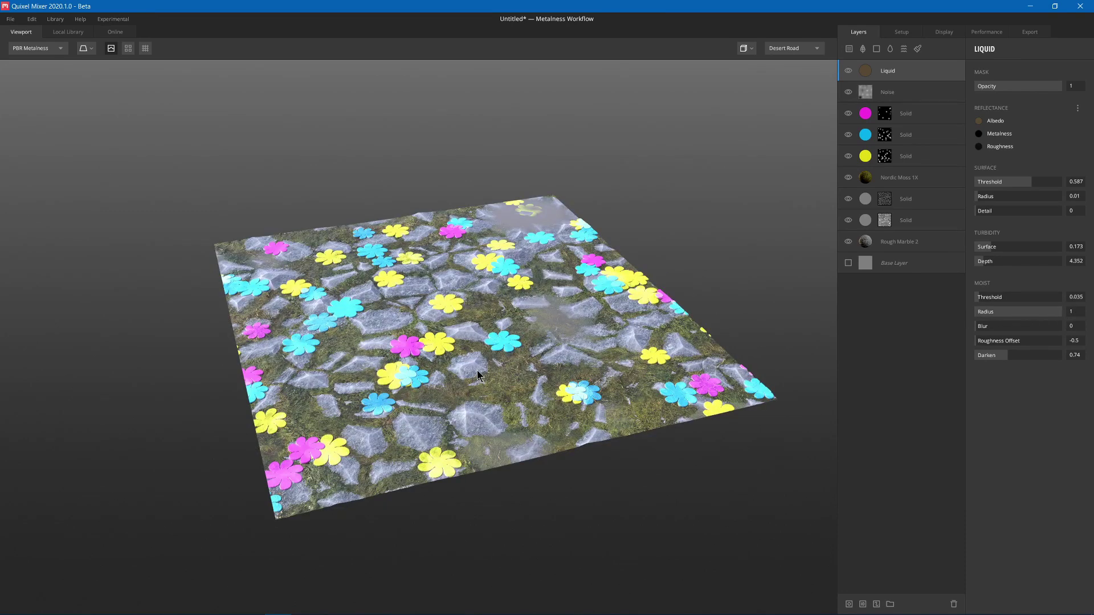
drag(478, 374, 604, 331)
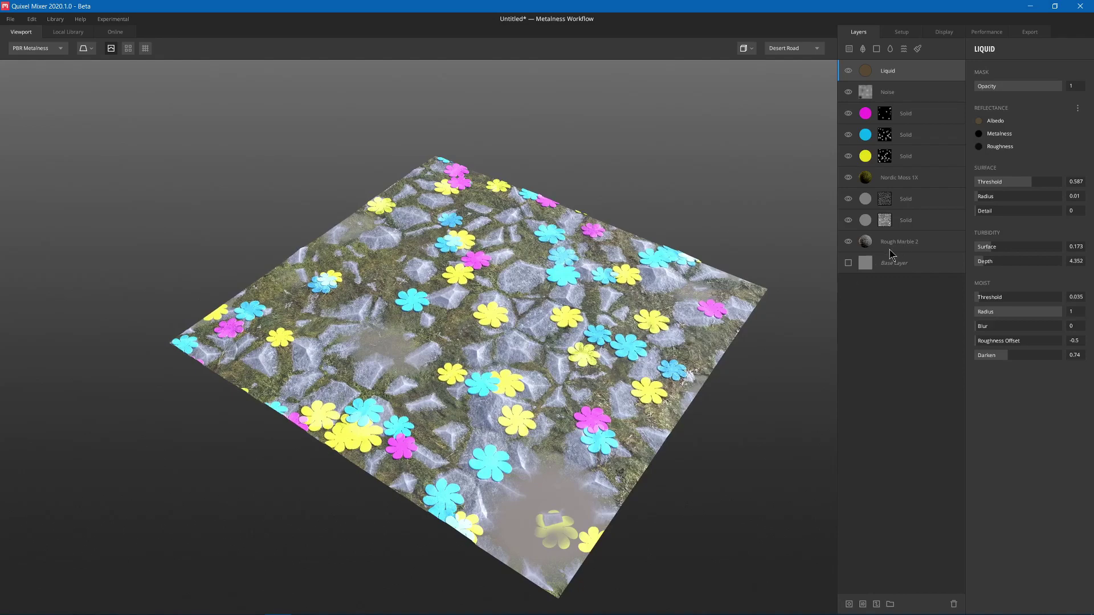
Step: On the second Solid layer's mask, hide the Worley noise and add a Square pattern component
click(885, 222)
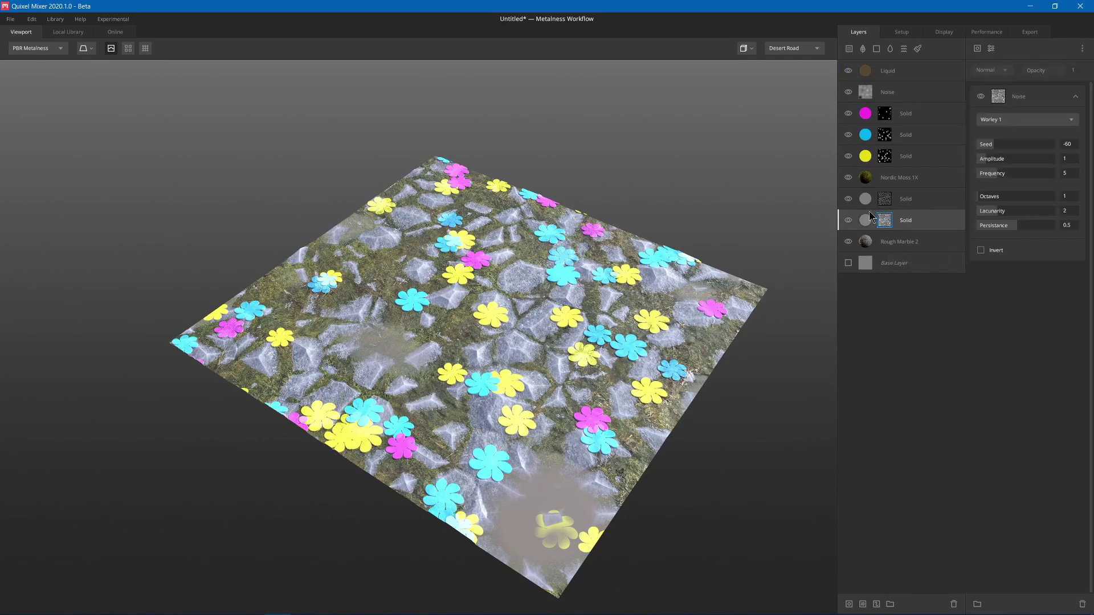
click(870, 219)
click(884, 220)
click(981, 97)
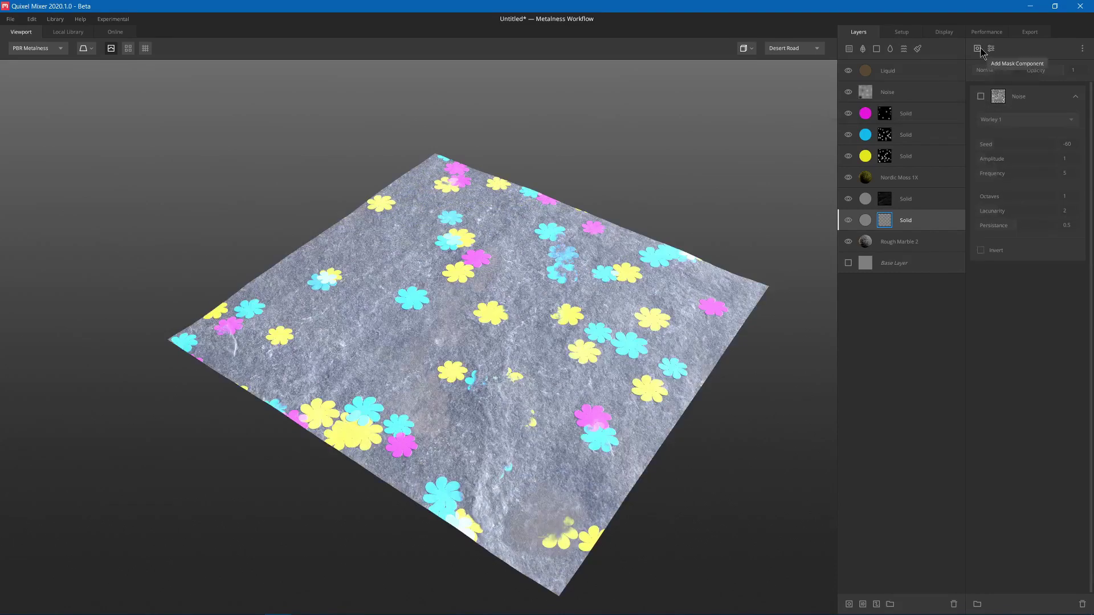
click(977, 48)
mouse_move(994, 100)
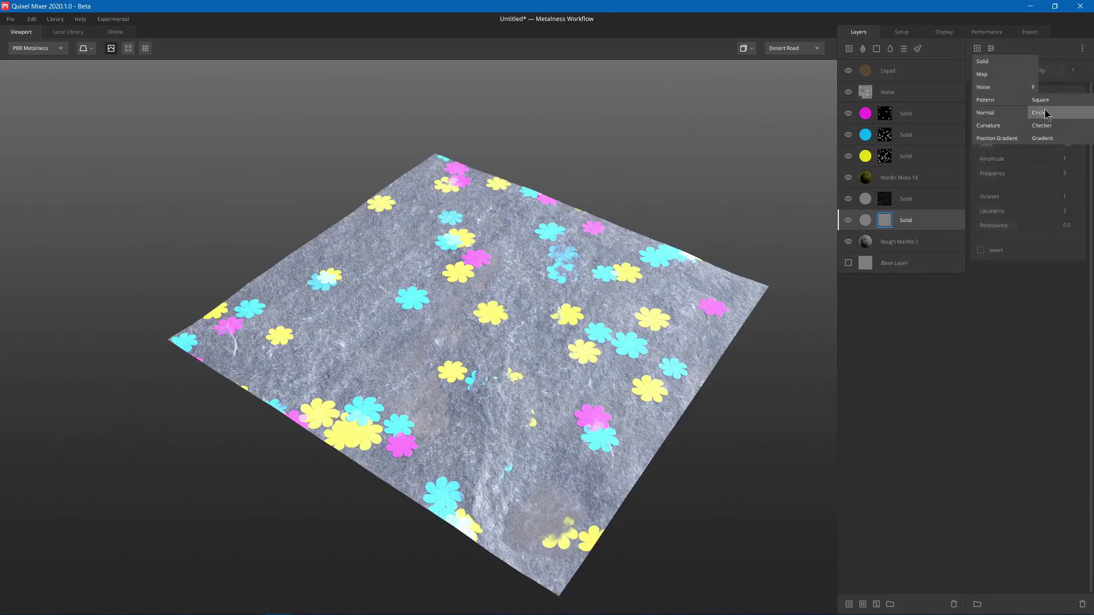
click(1051, 101)
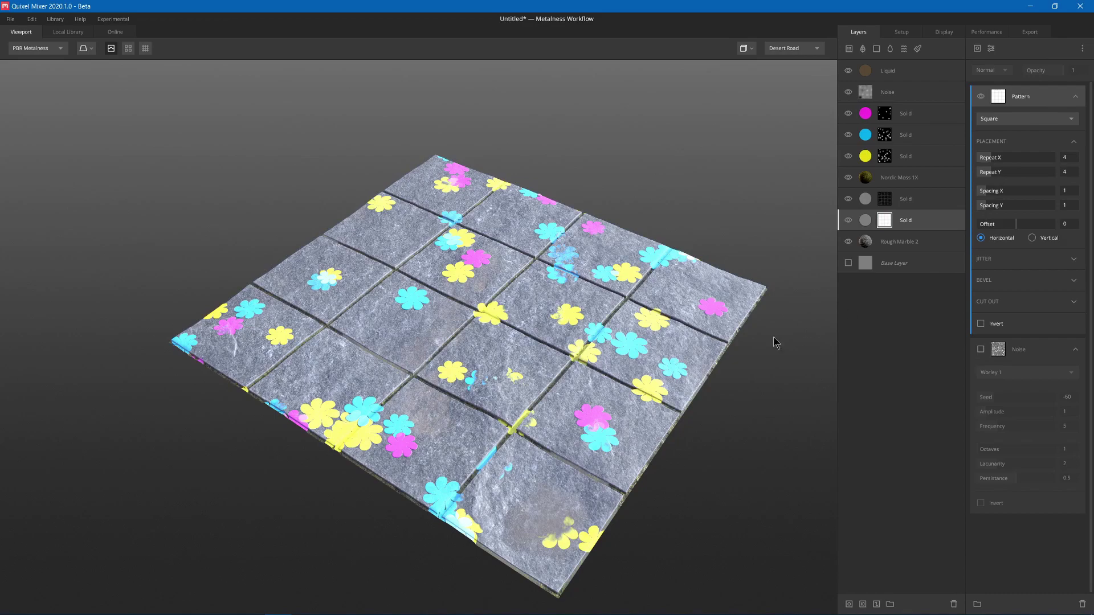
Step: Try checker and gradient pattern shapes on the stone mask, inverting the checker
alt+drag(553, 354, 732, 298)
scroll(664, 335, up, 5)
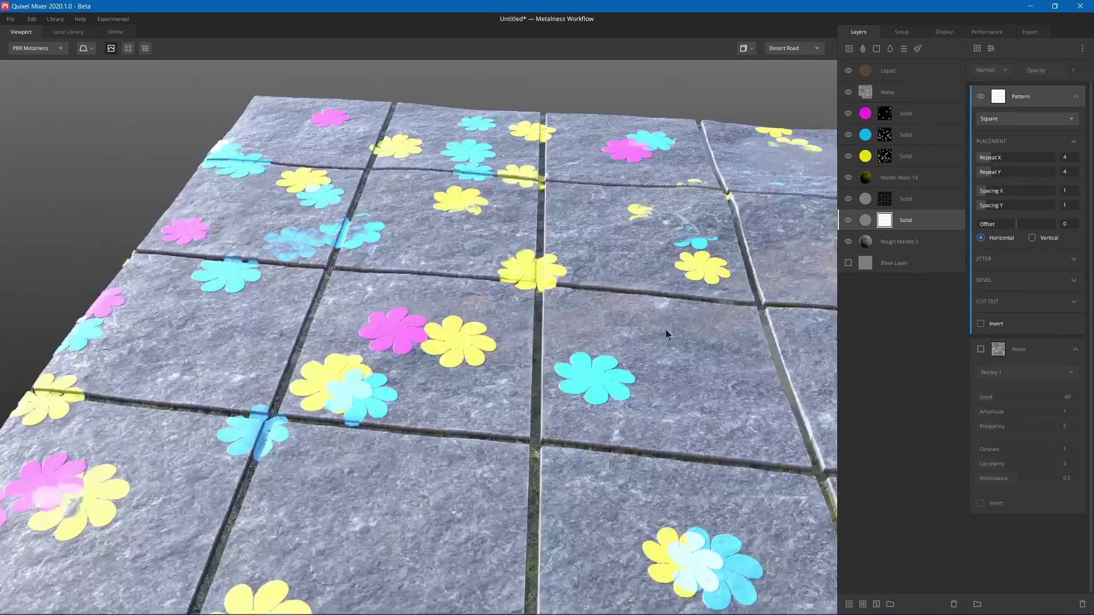
scroll(458, 331, down, 5)
click(1020, 119)
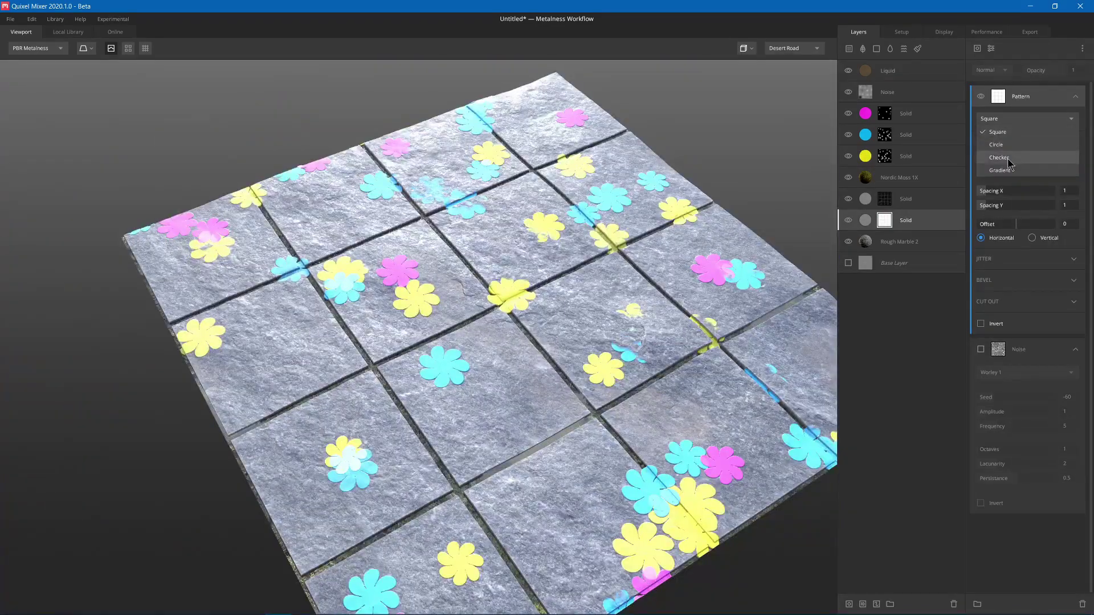
drag(630, 225, 559, 300)
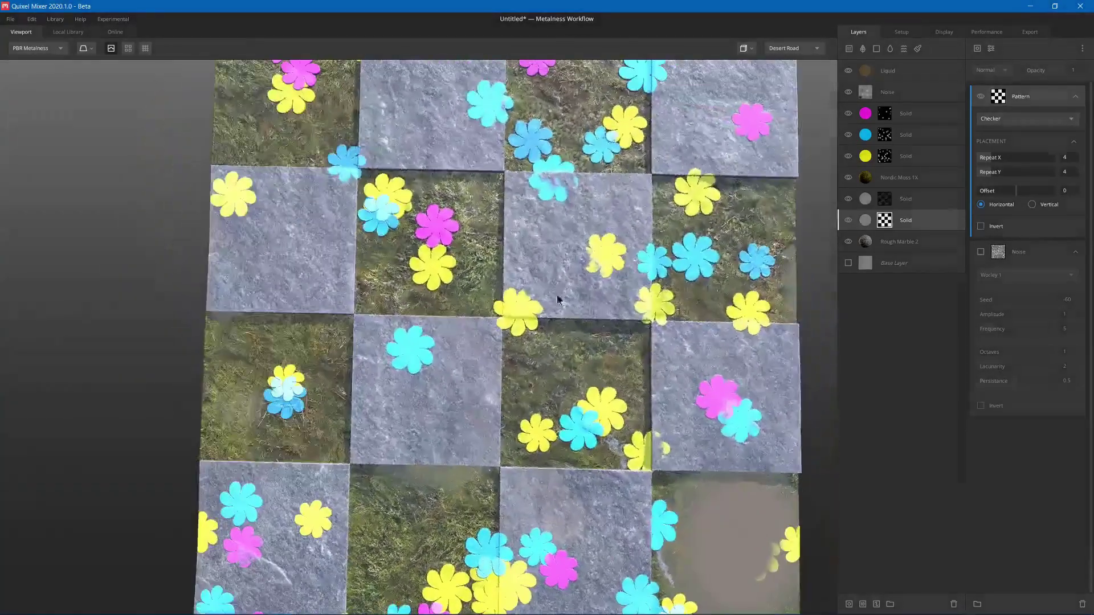
click(980, 227)
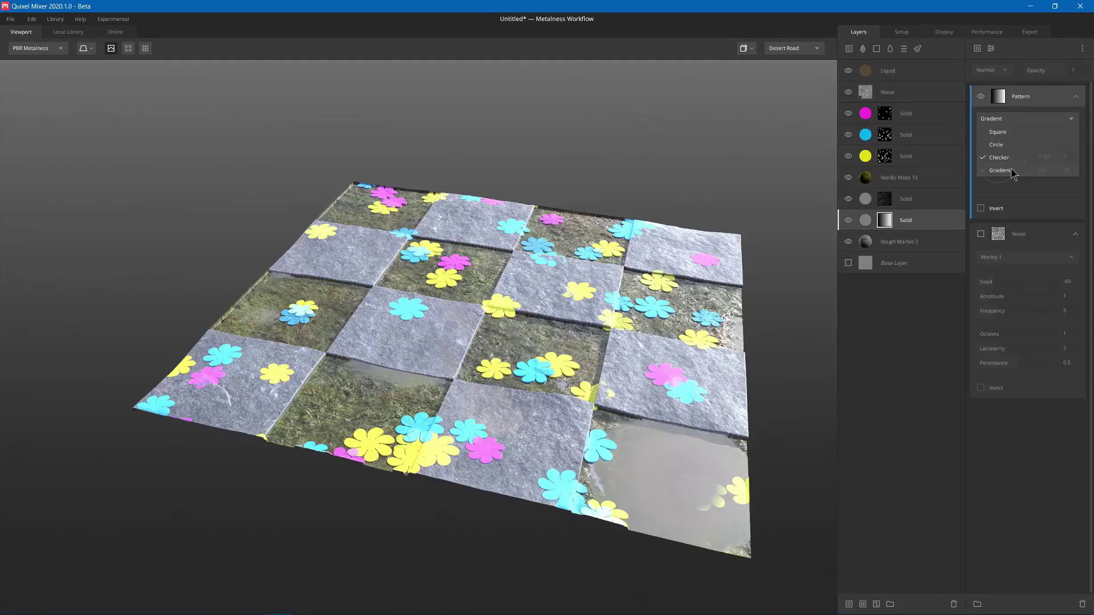
click(1019, 170)
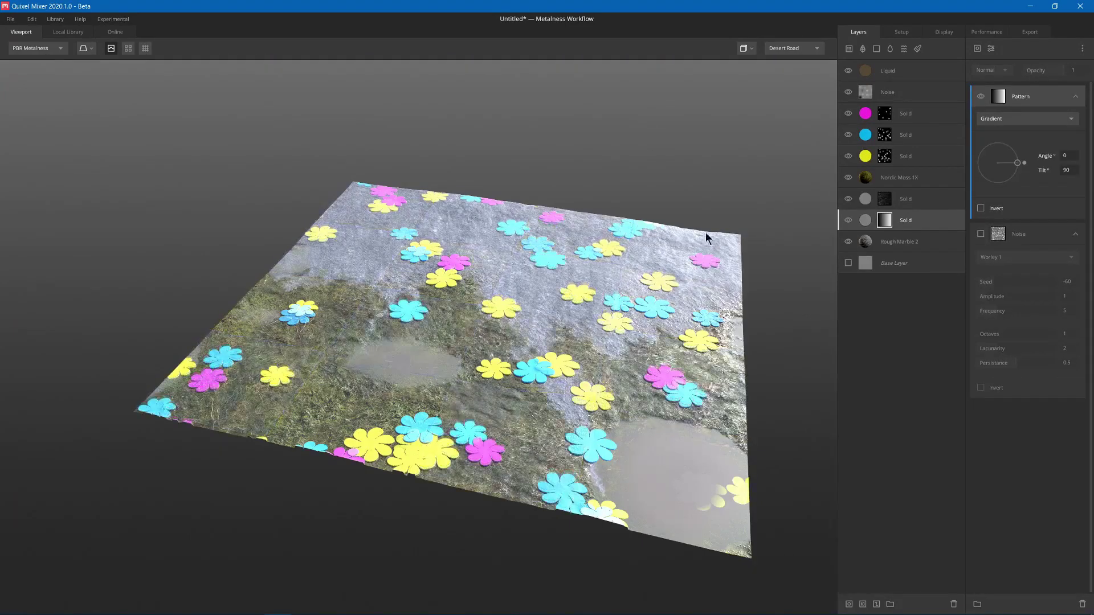
Step: Return to square tiles with offset 0.459 and repeats of 6 across, 8 down
drag(708, 237, 559, 290)
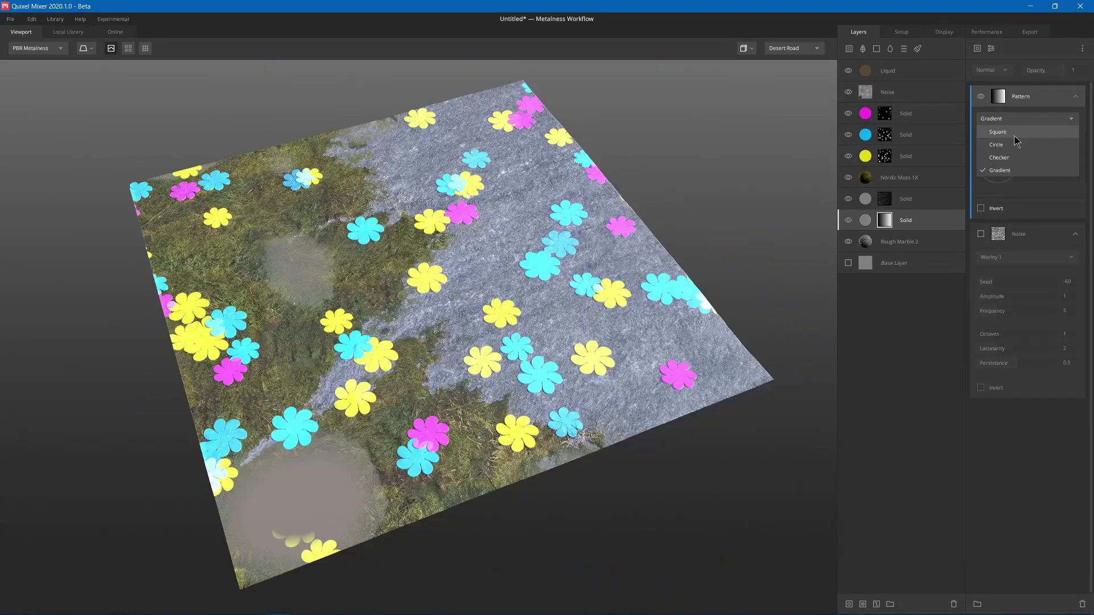
click(997, 132)
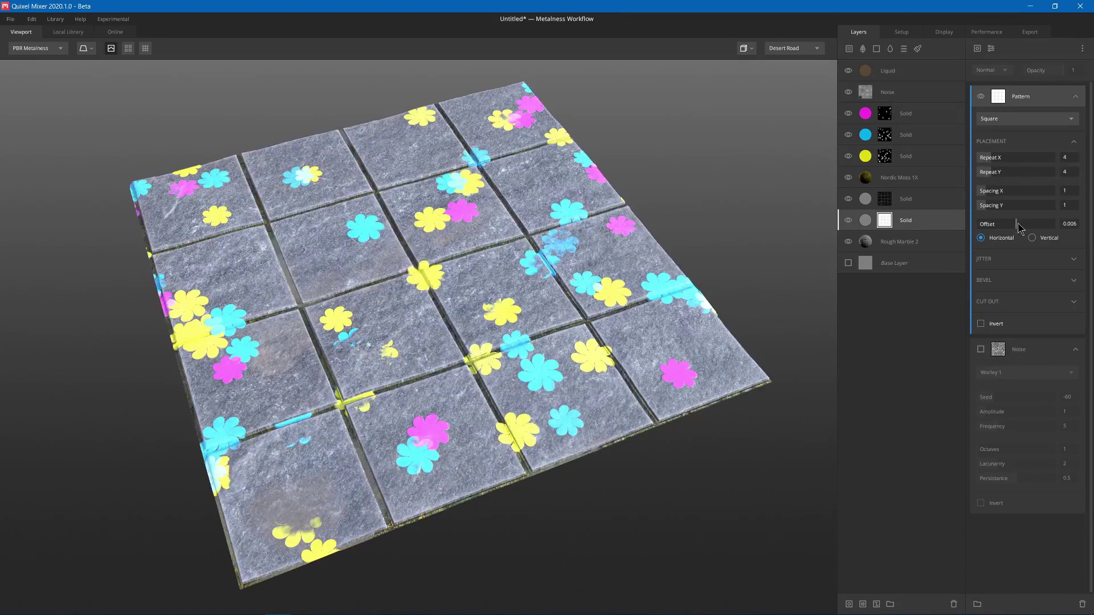
drag(1009, 224, 1034, 226)
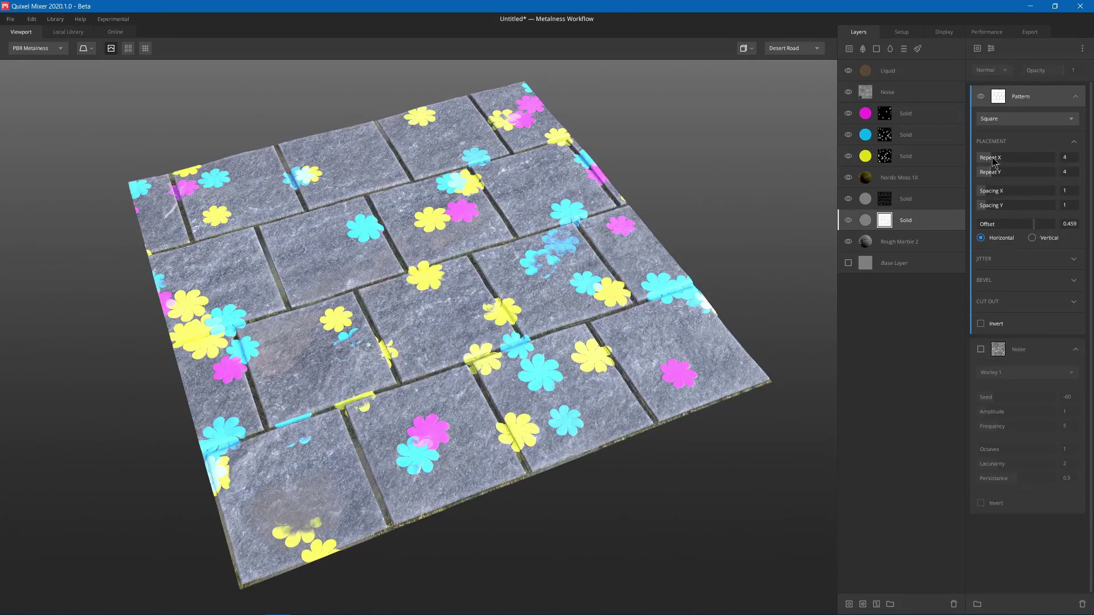
drag(996, 170, 1007, 178)
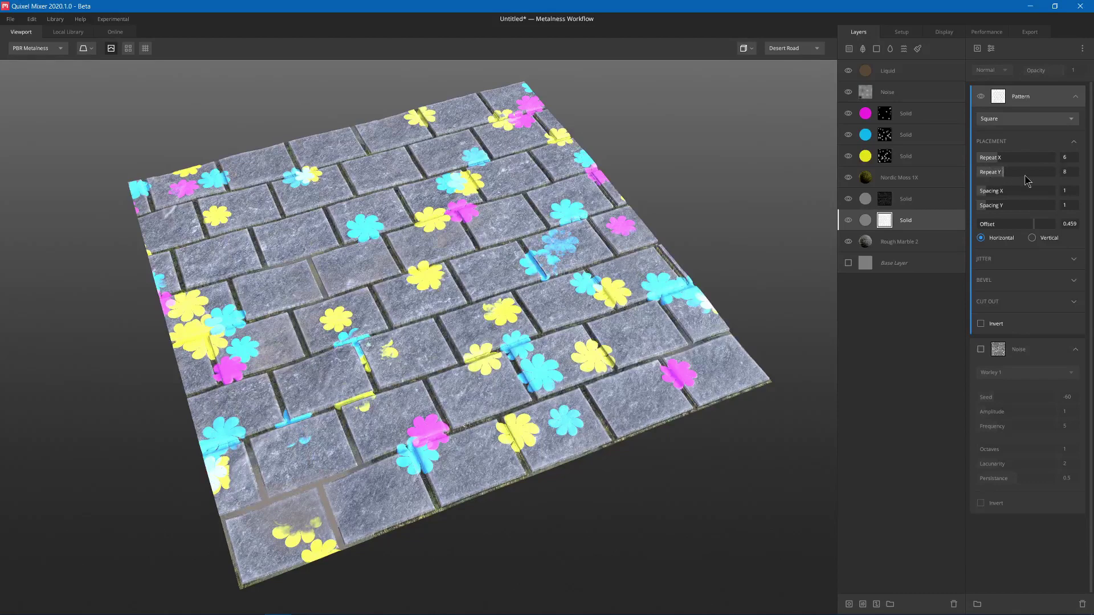
Step: Enable Brightness Jitter on the brick pattern and set its amount to 0.84
drag(837, 328, 912, 284)
click(994, 259)
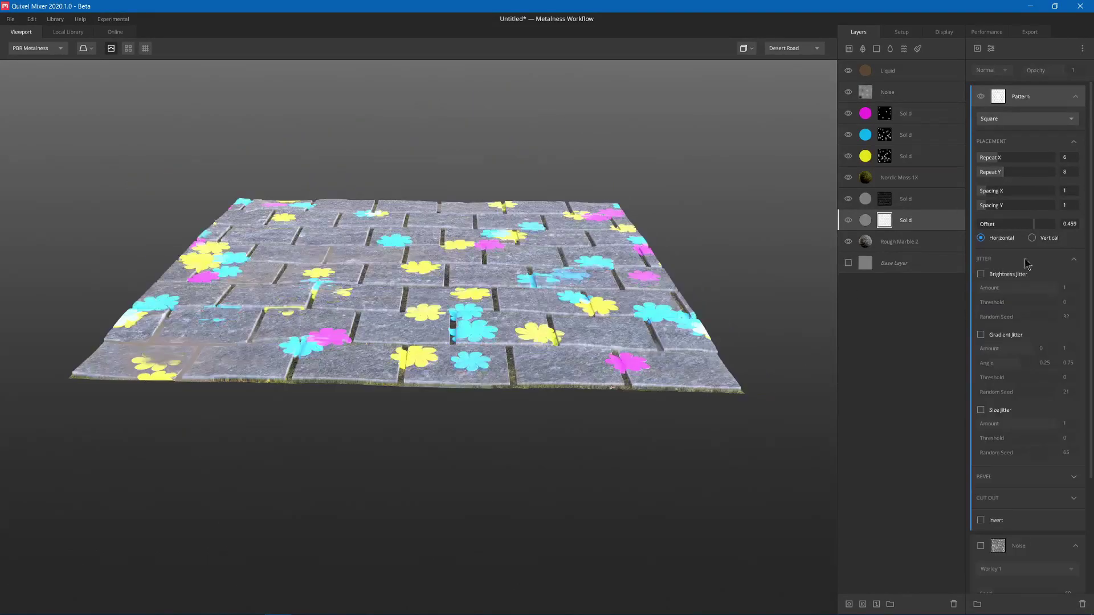
click(980, 276)
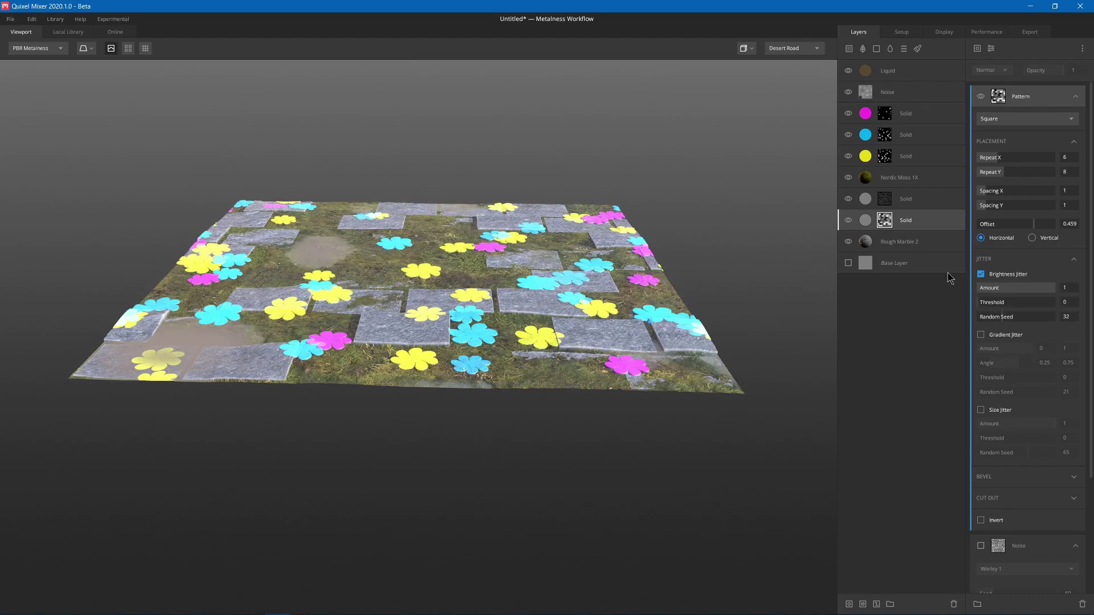
drag(579, 242, 378, 234)
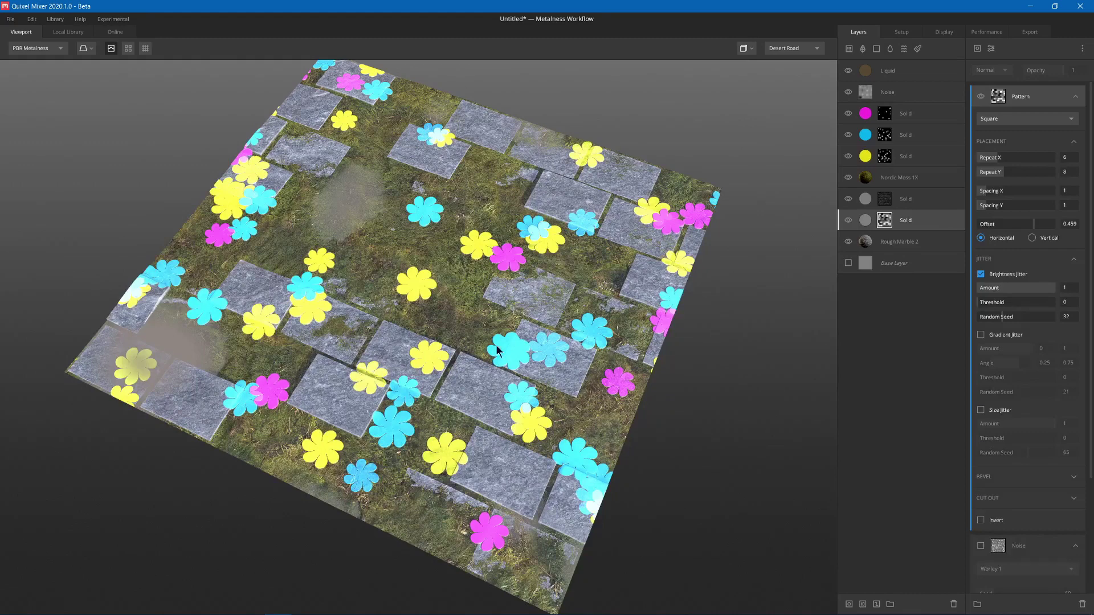
drag(509, 302, 553, 295)
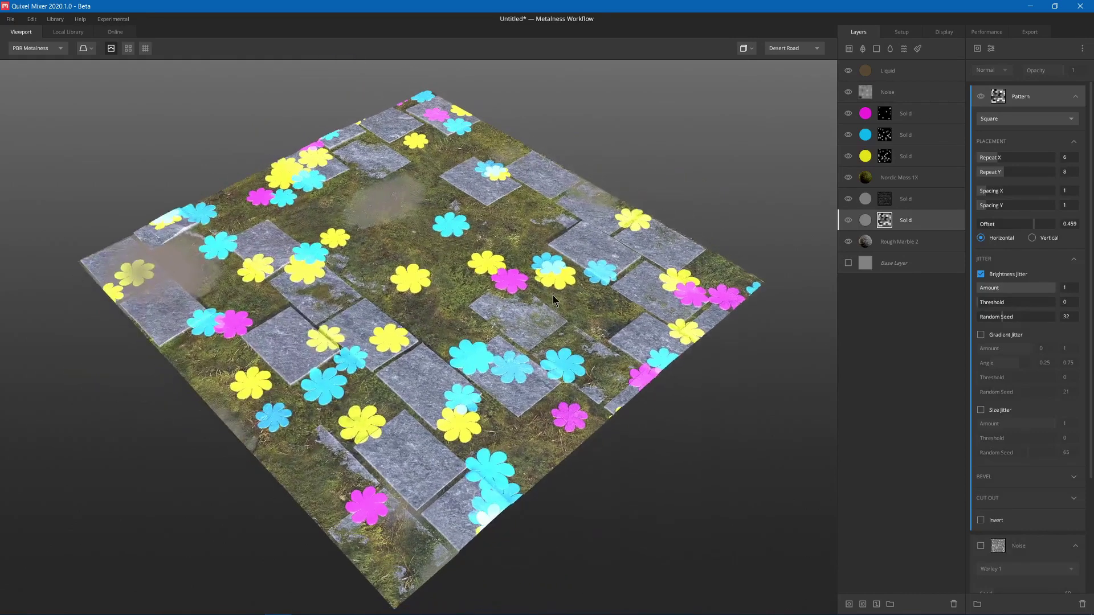
click(1032, 286)
drag(1031, 286, 1045, 287)
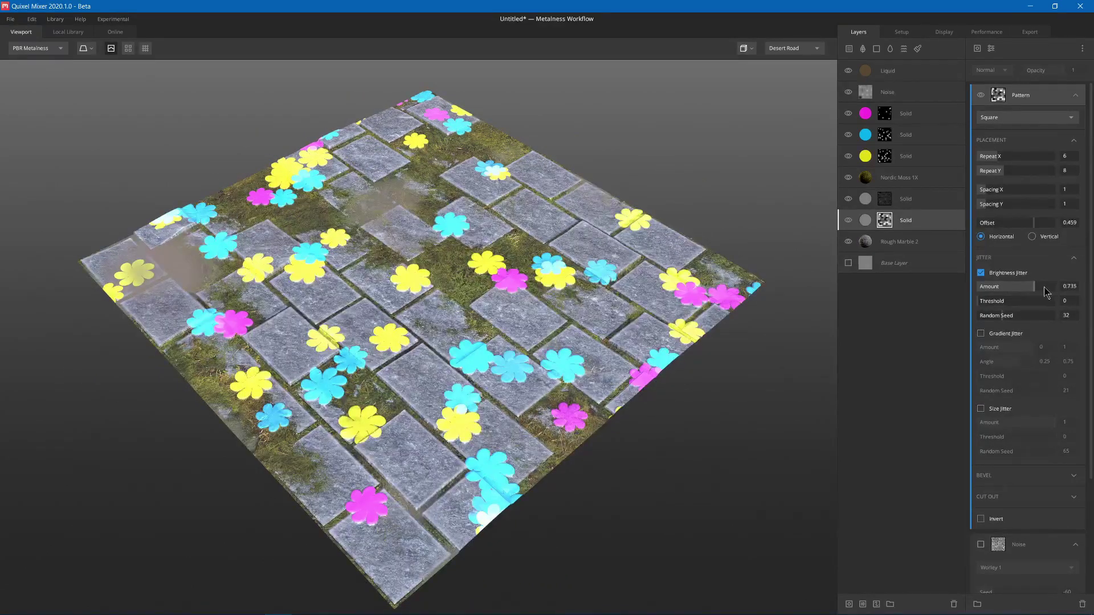
drag(638, 293, 569, 296)
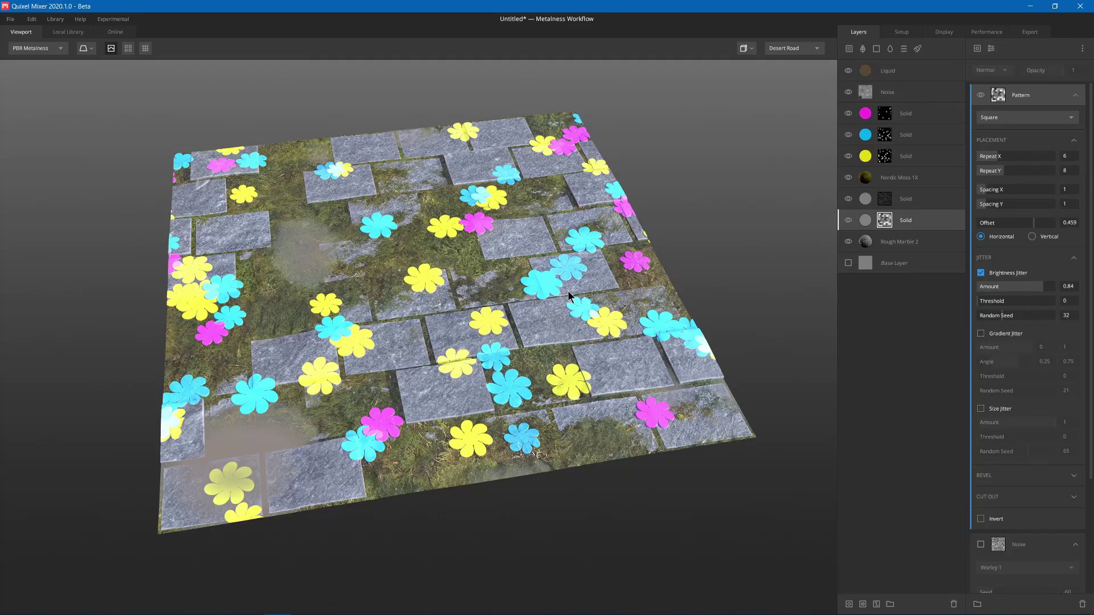